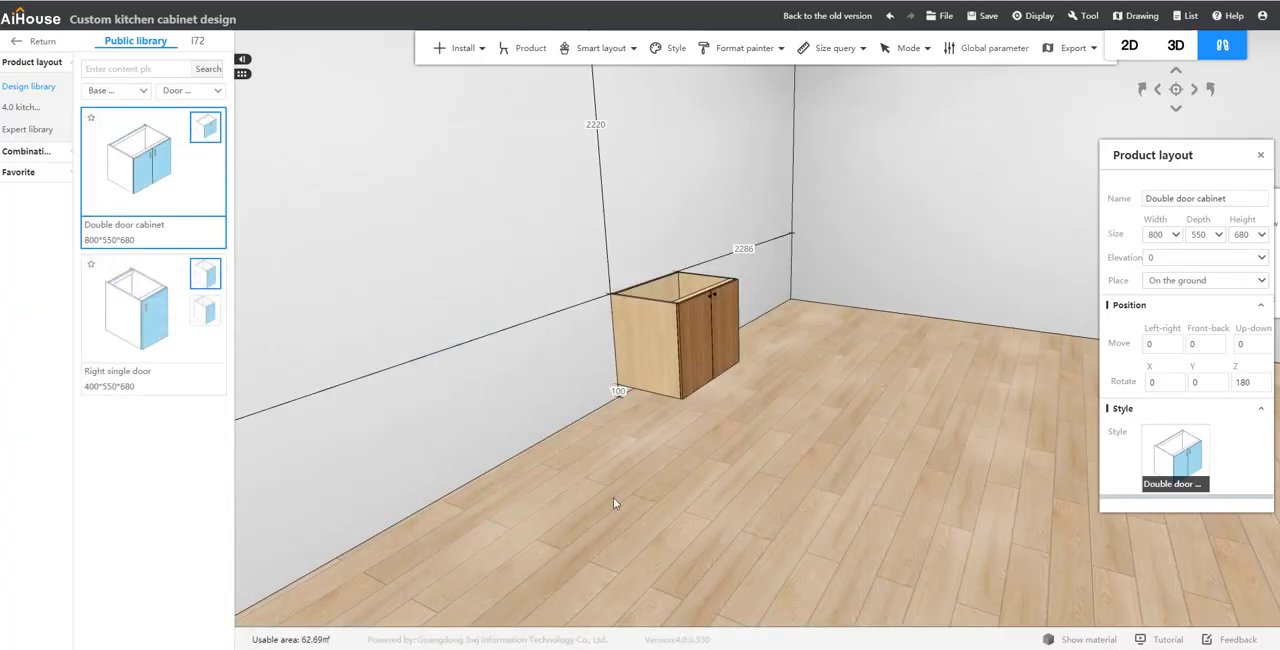
Step: Place a Super plate (Unlimited) from the special board category Other on the floor along the wall beside the double door cabinet
drag(616, 485, 699, 431)
click(136, 90)
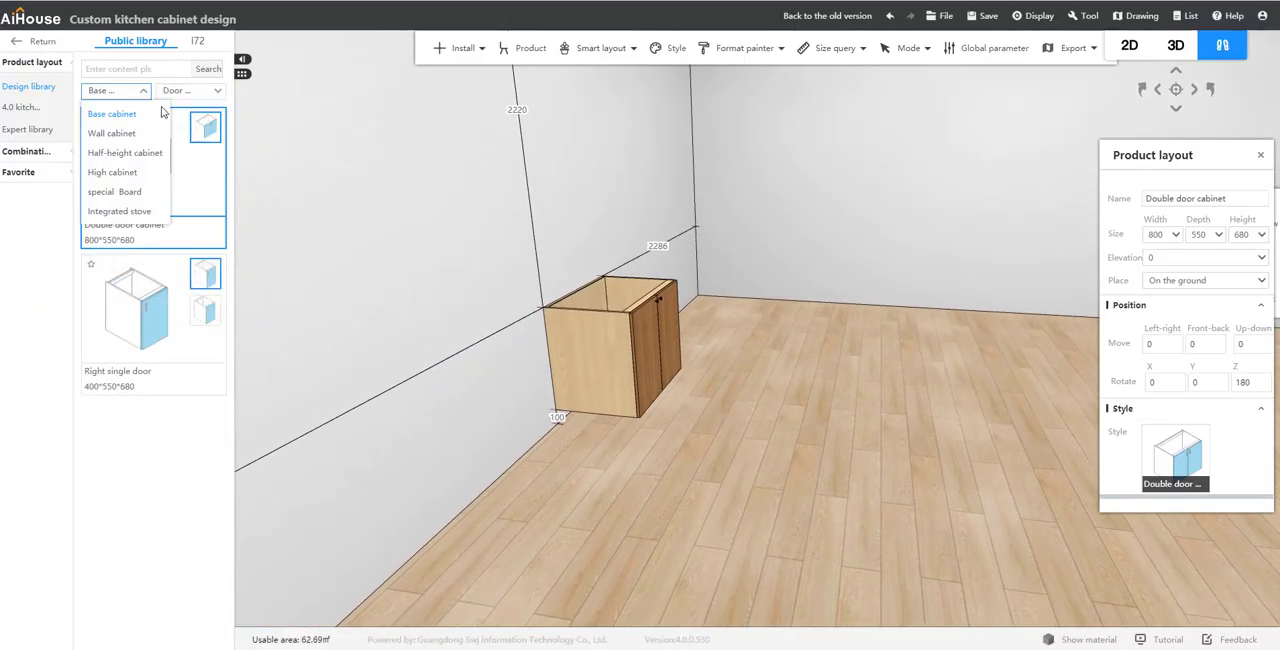
click(114, 191)
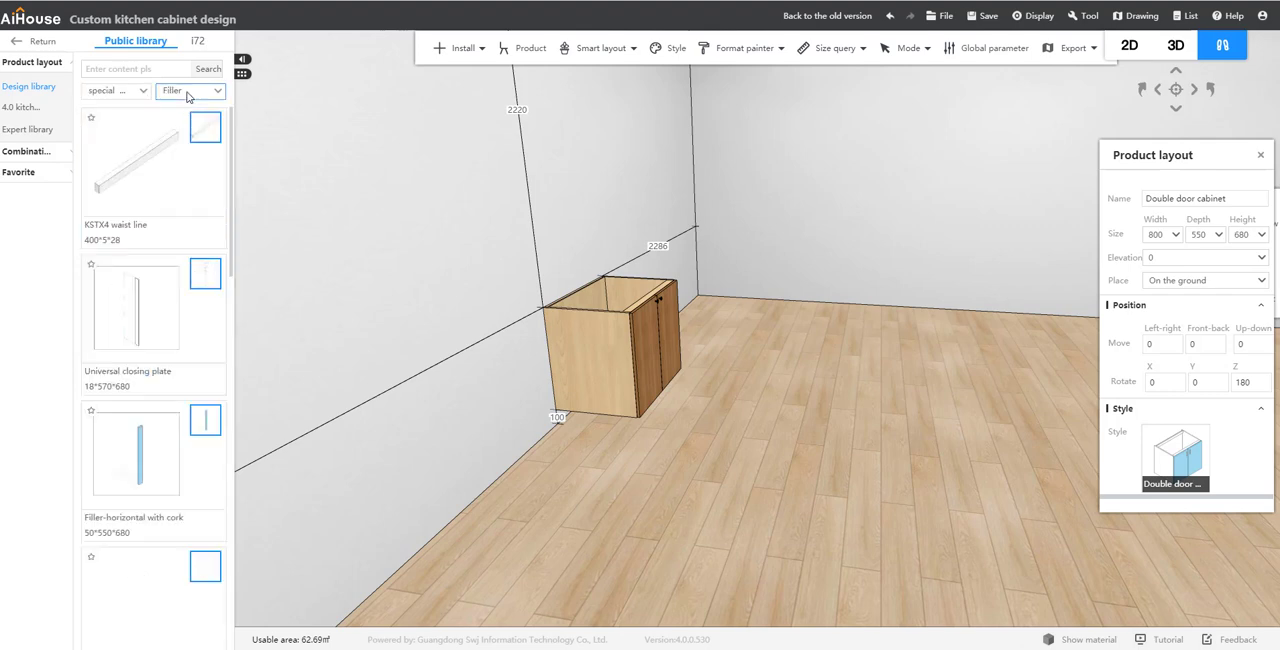
click(187, 93)
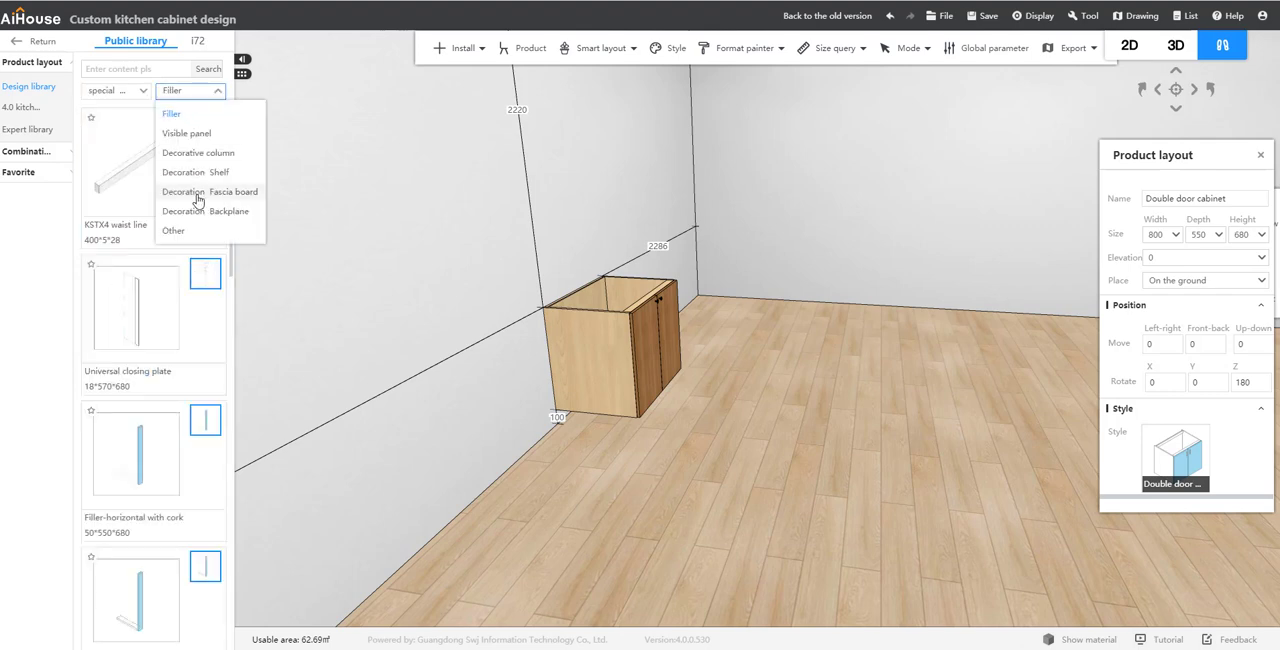
click(178, 230)
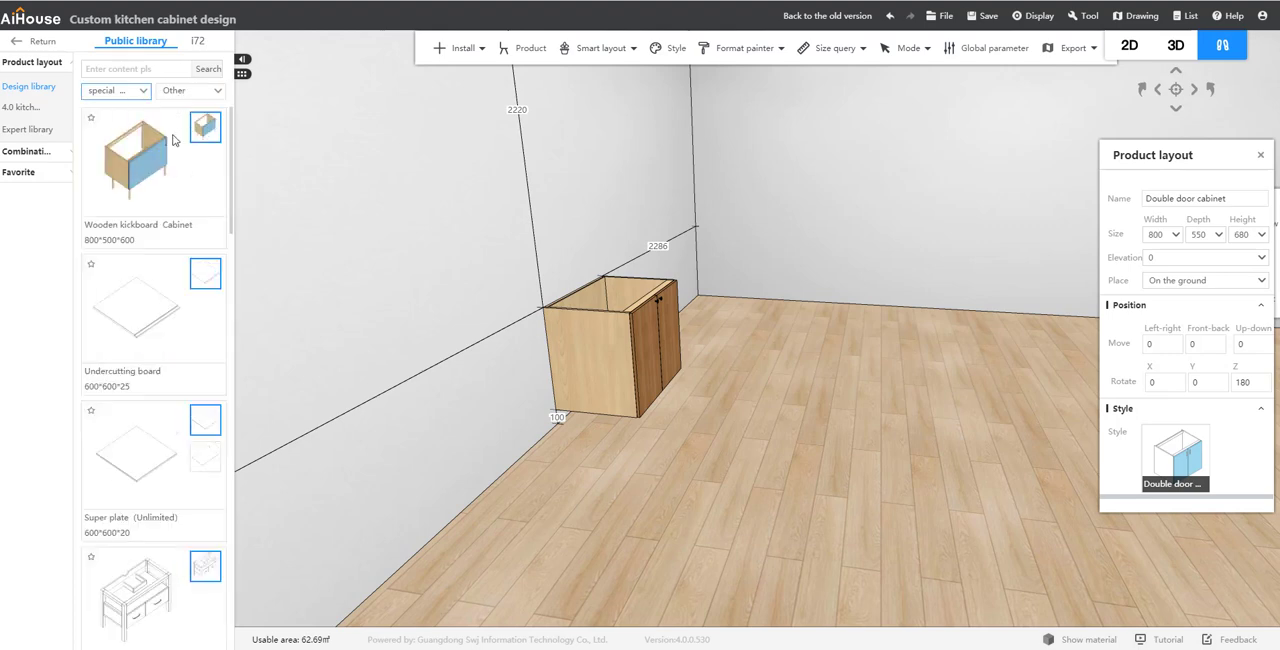
drag(141, 452, 523, 500)
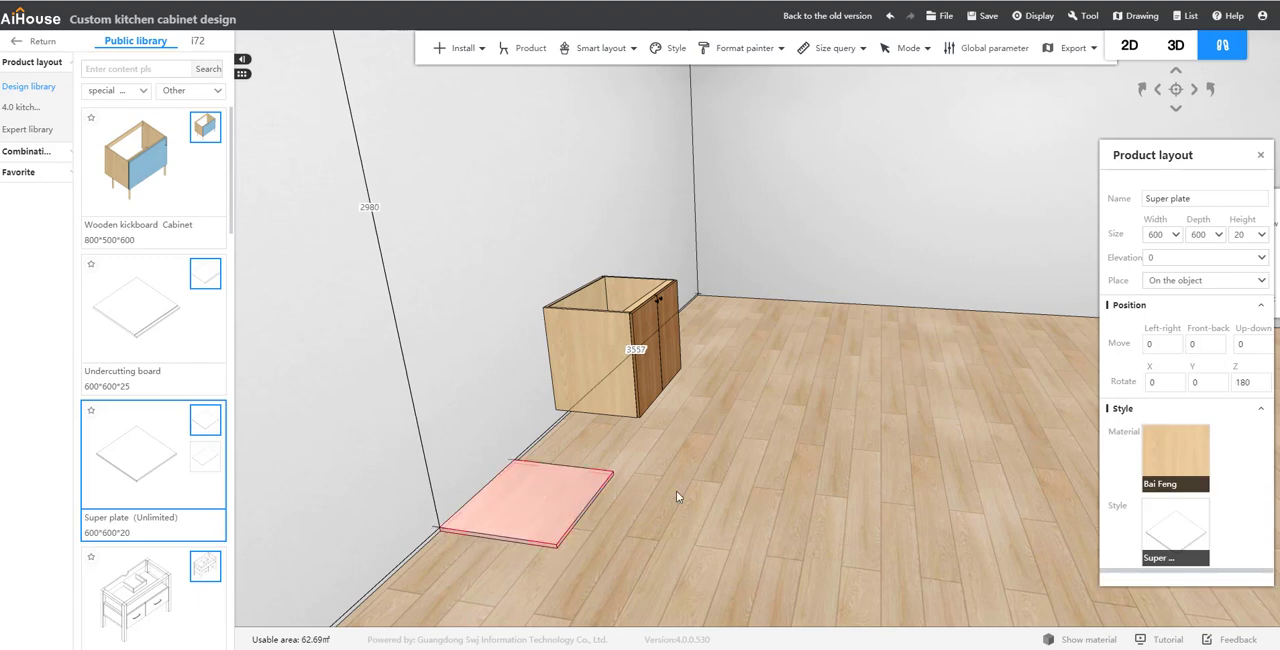
Step: Set the super plate's width to 1200 and its depth to 550
middle_drag(717, 507, 725, 501)
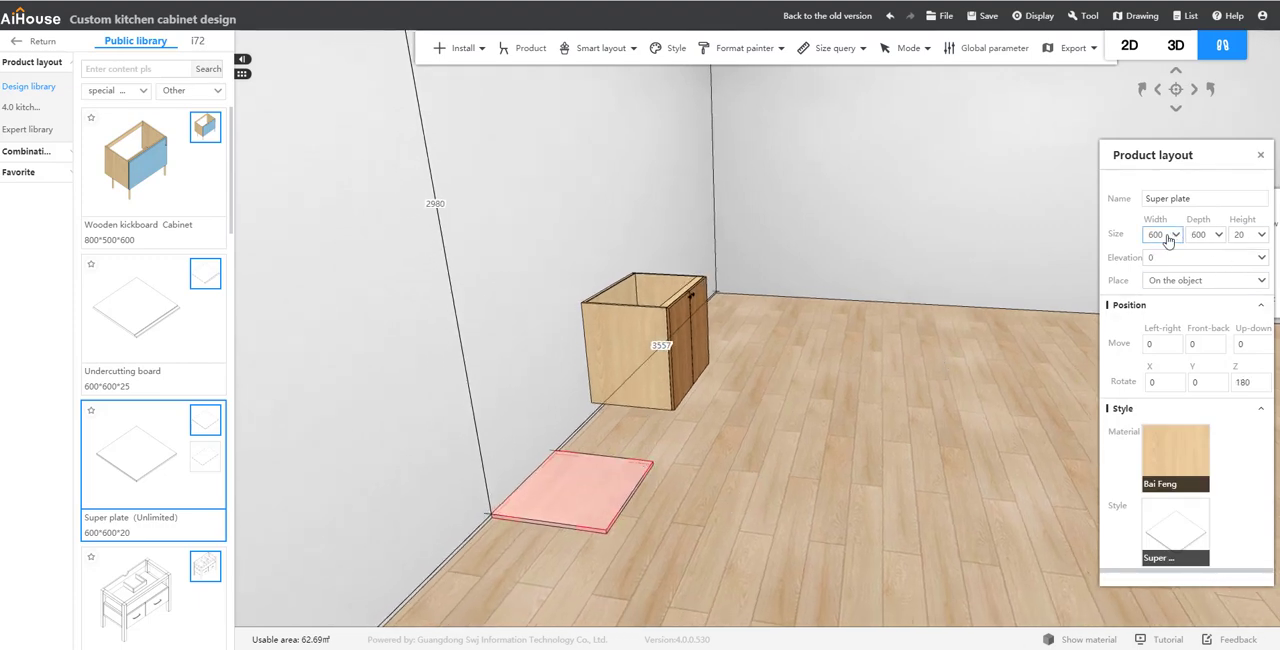
drag(1166, 235, 1148, 239)
text(1)
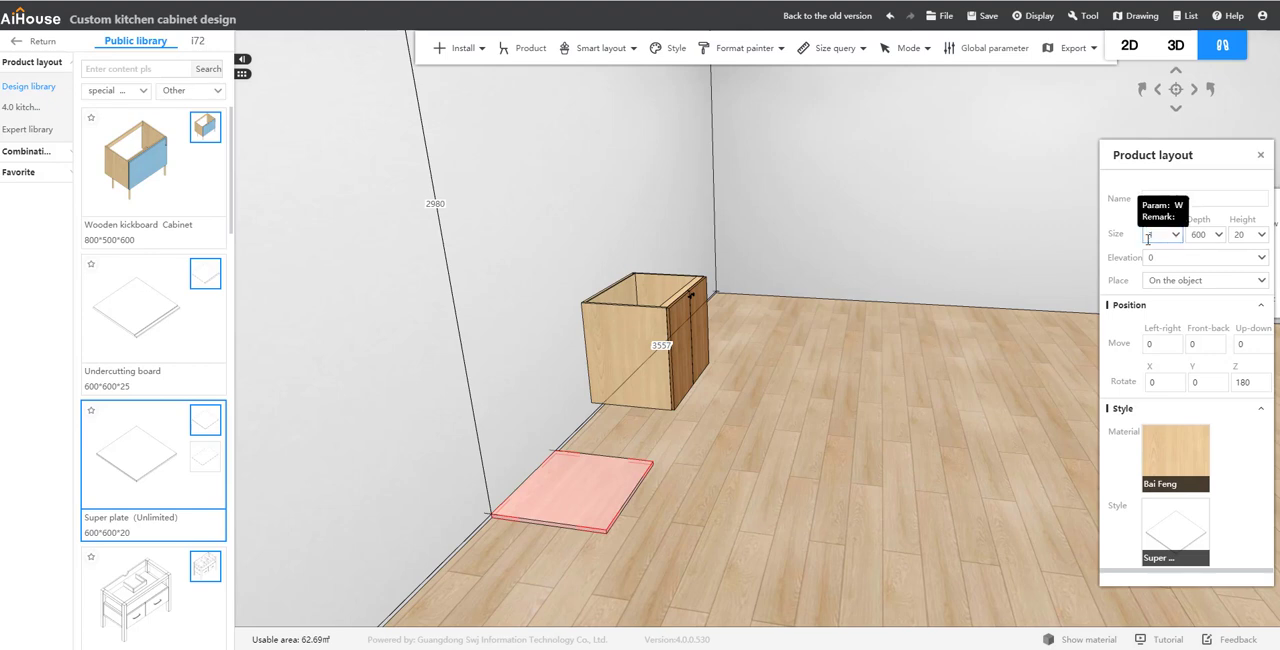
text(200)
key(Return)
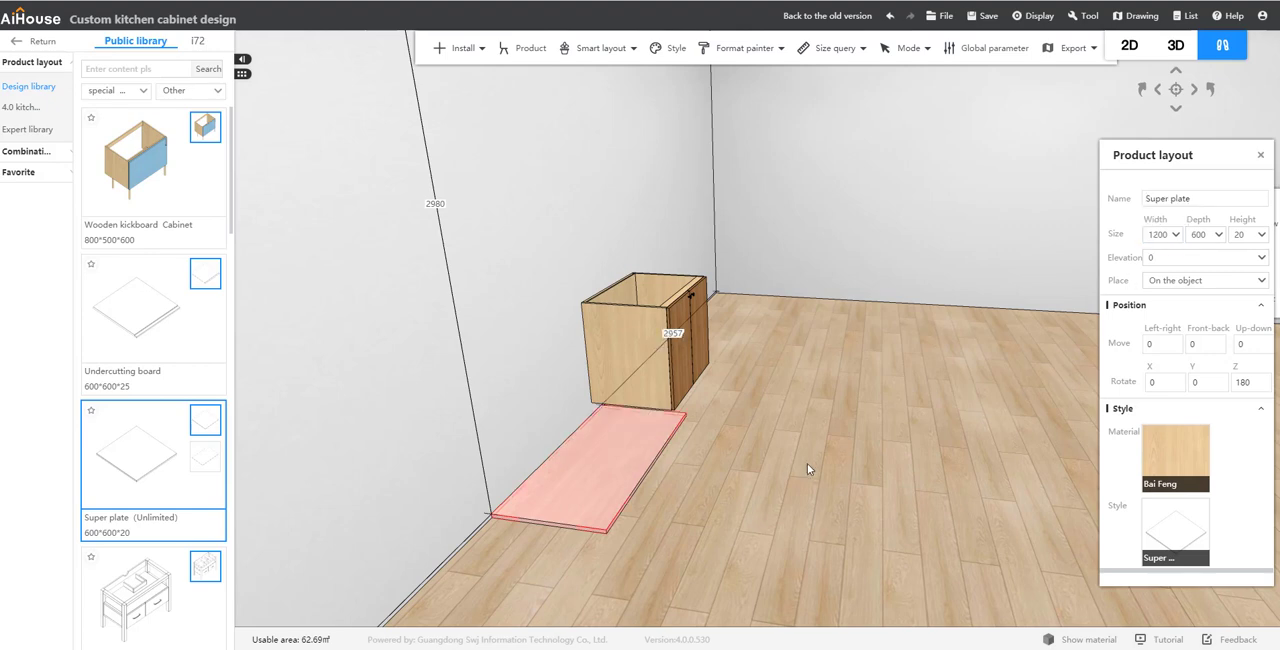
click(652, 325)
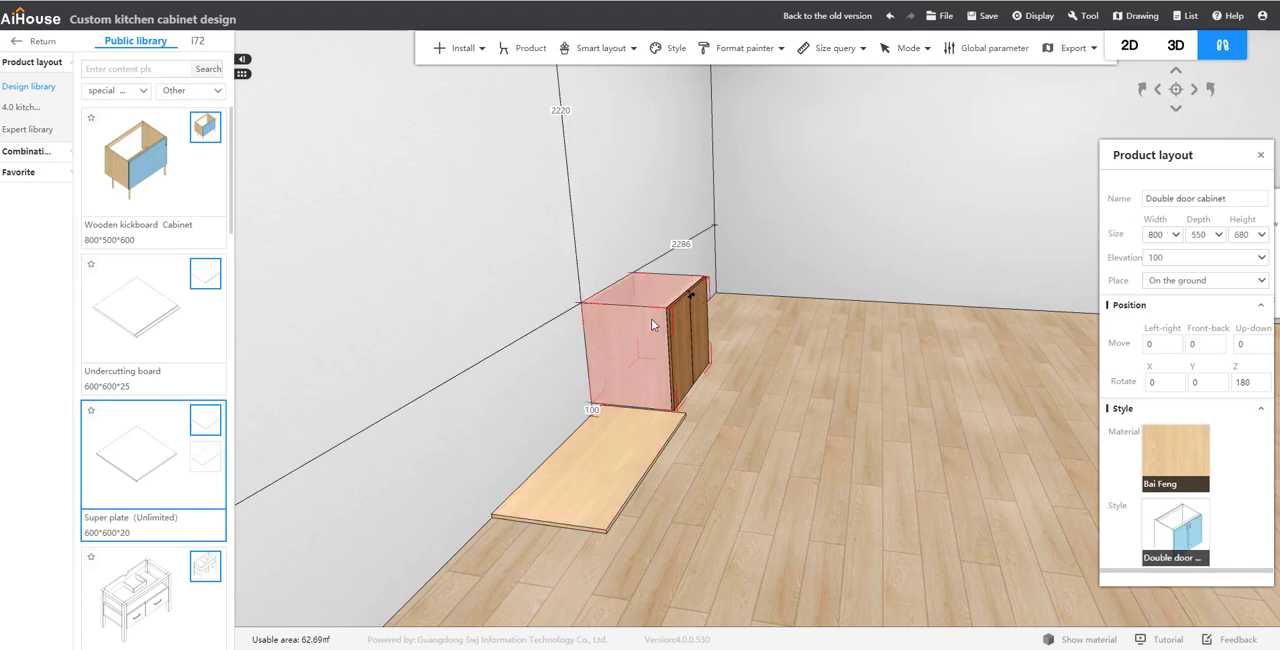
click(617, 464)
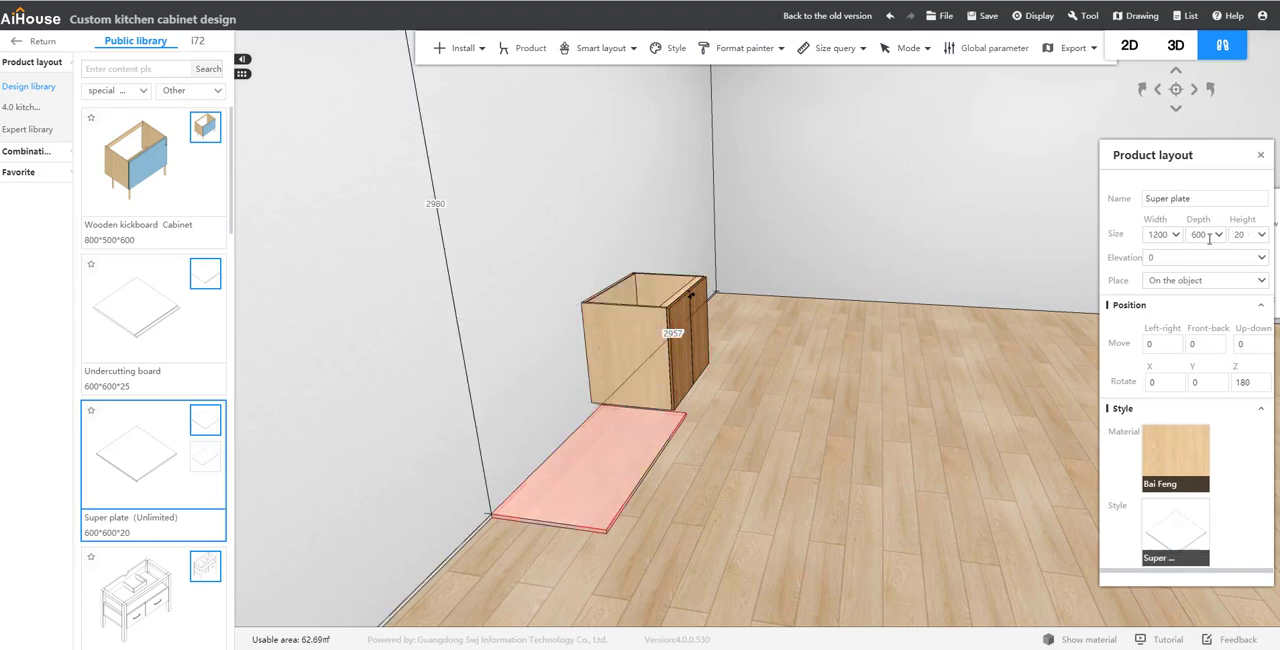
drag(1209, 238, 1193, 238)
text(550)
key(Return)
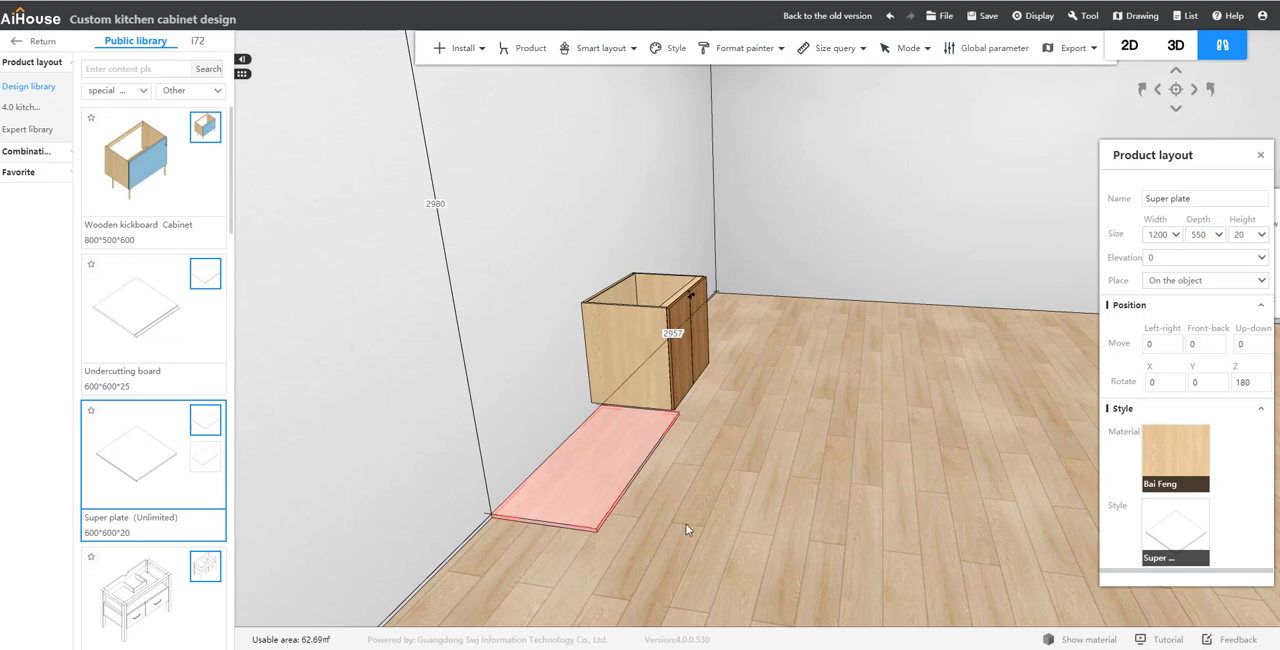
Step: Enter board selection mode and open the super plate for panel point editing
scroll(685, 489, down, 1)
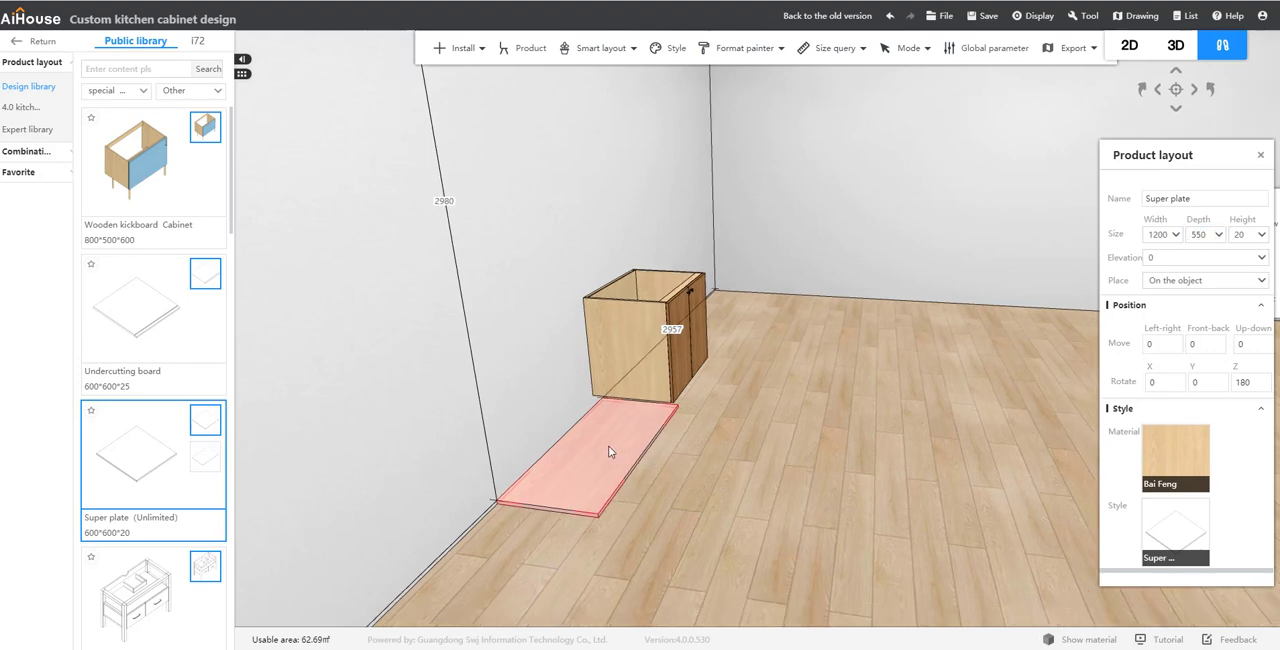
click(783, 444)
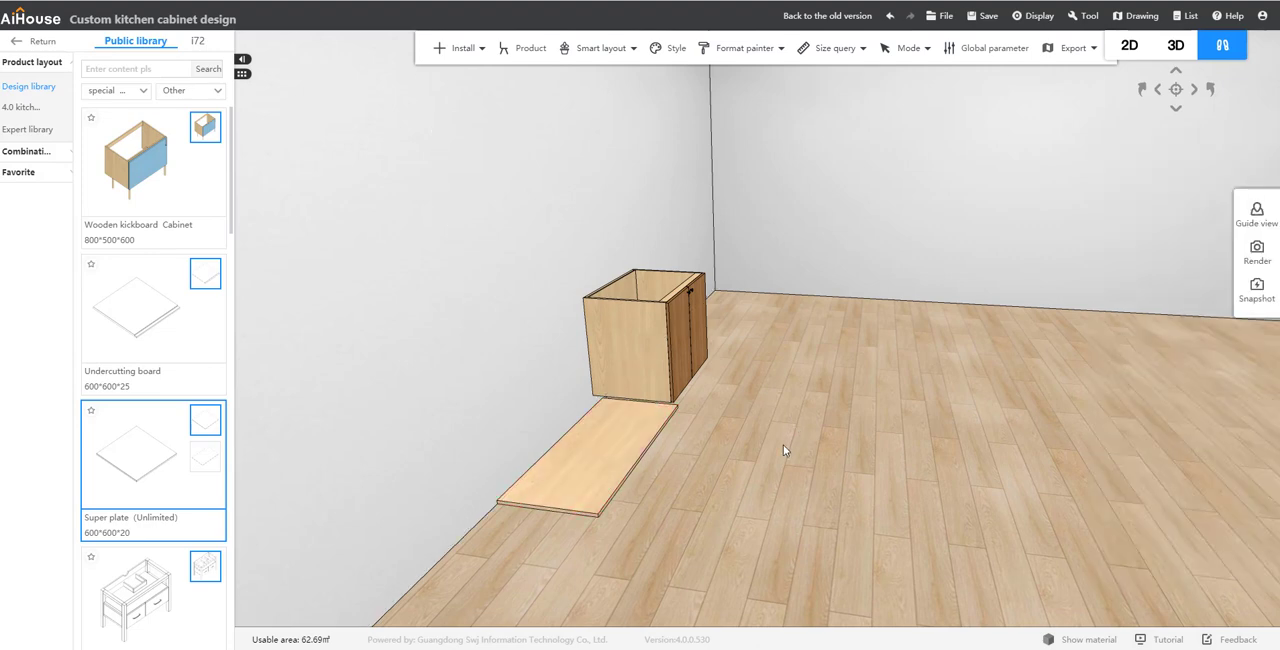
key(b)
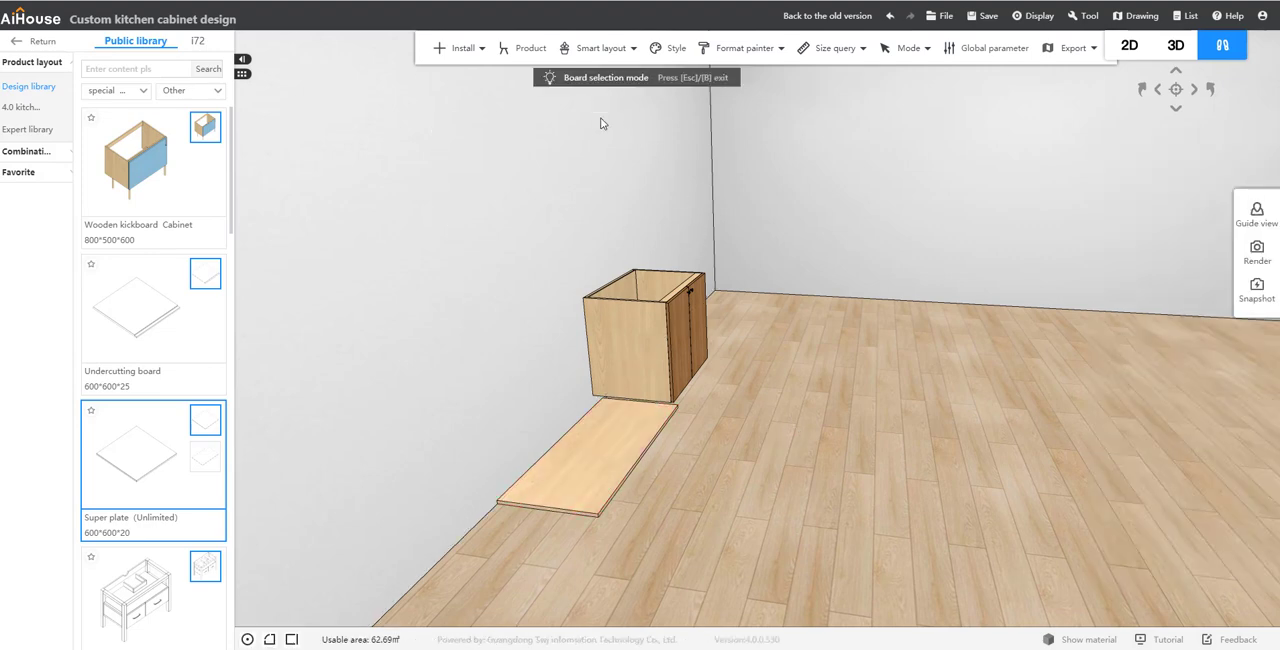
click(597, 432)
right_click(597, 432)
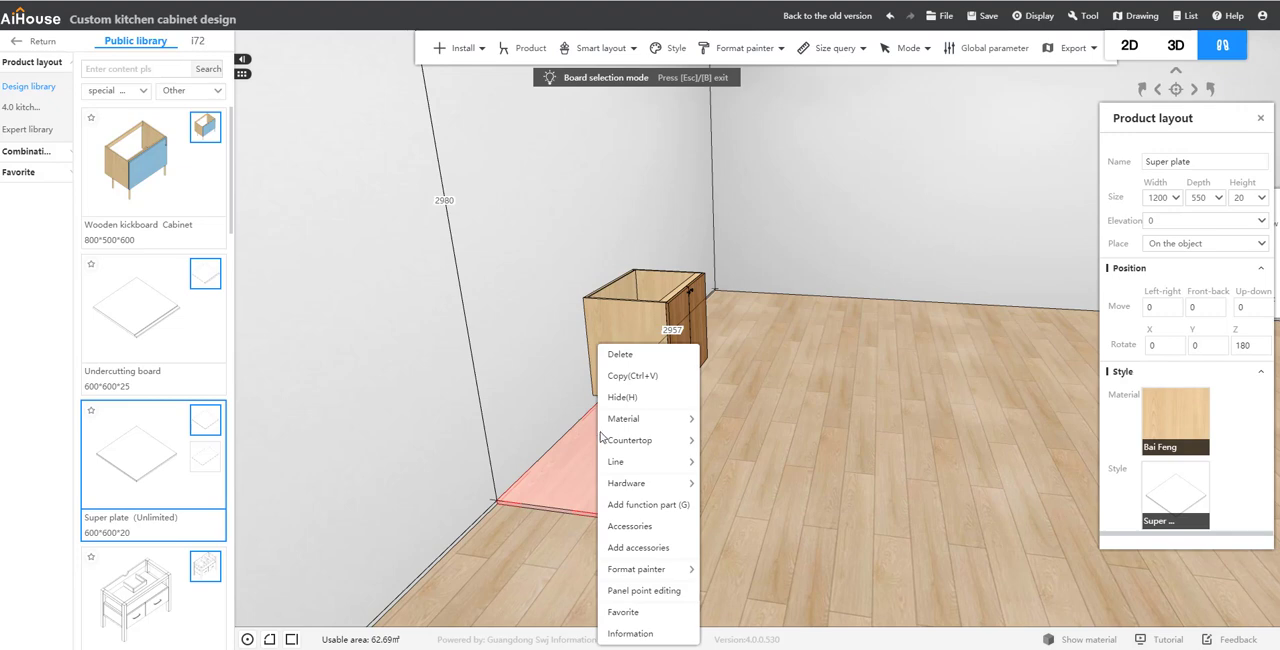
click(663, 591)
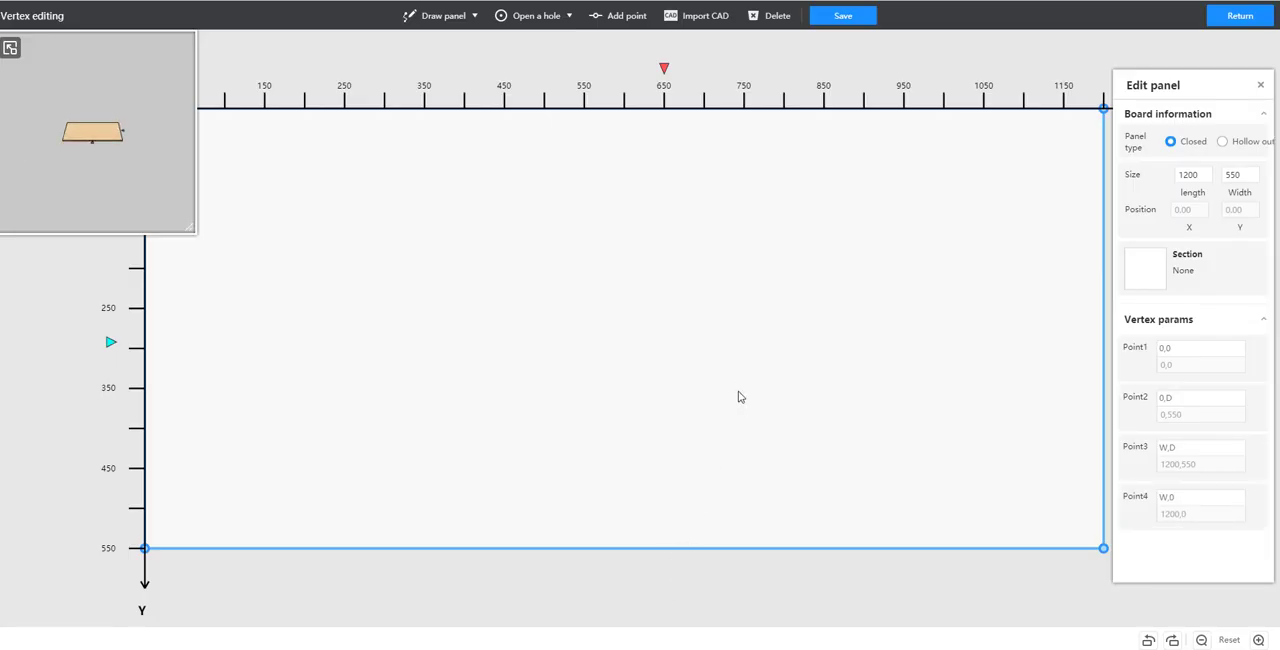
scroll(741, 386, down, 3)
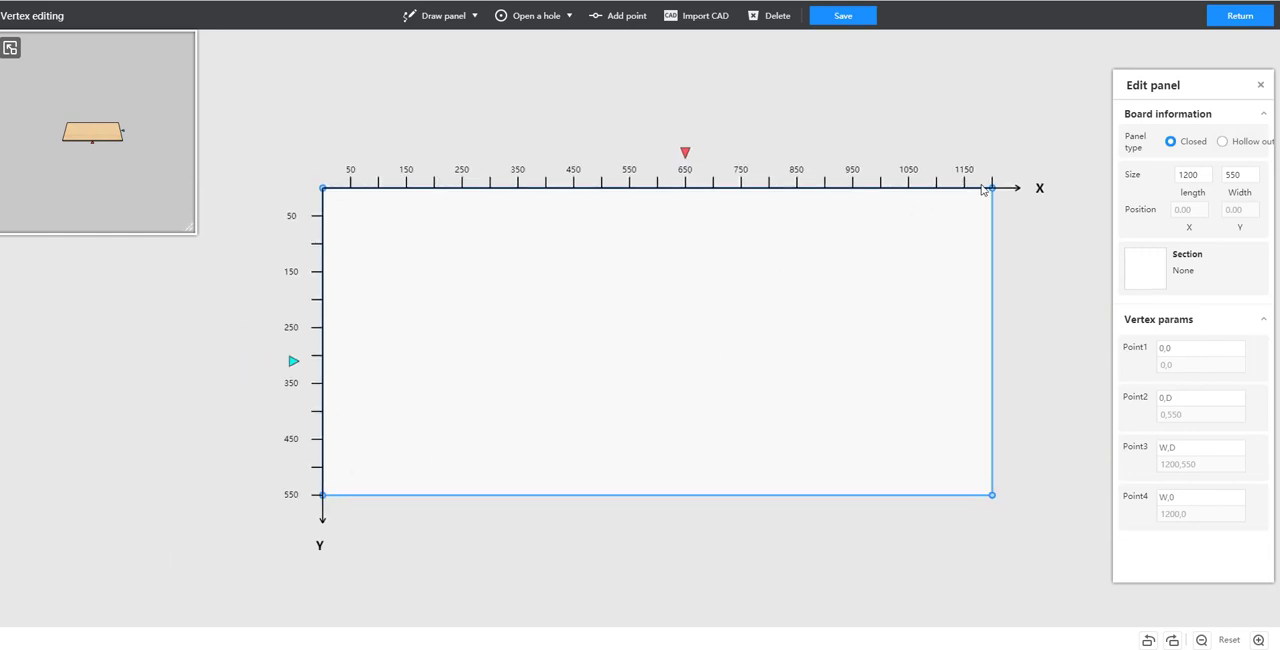
Step: Delete the plate's rectangular outline in the vertex editor
click(432, 16)
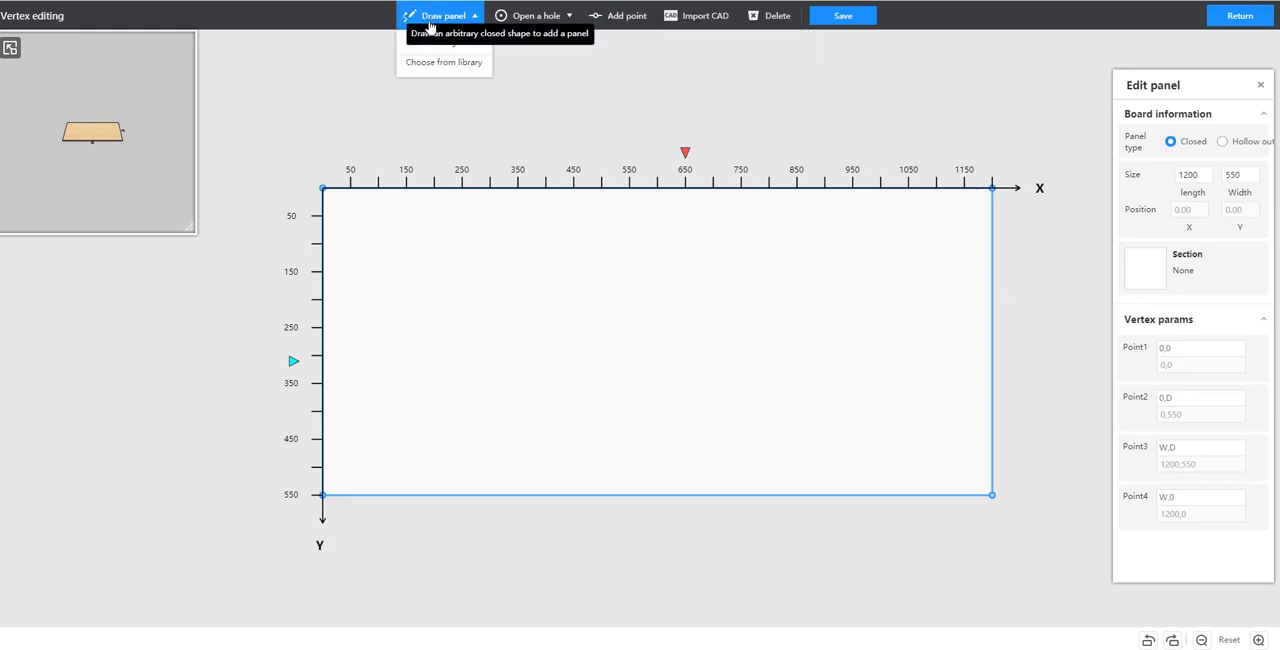
click(417, 275)
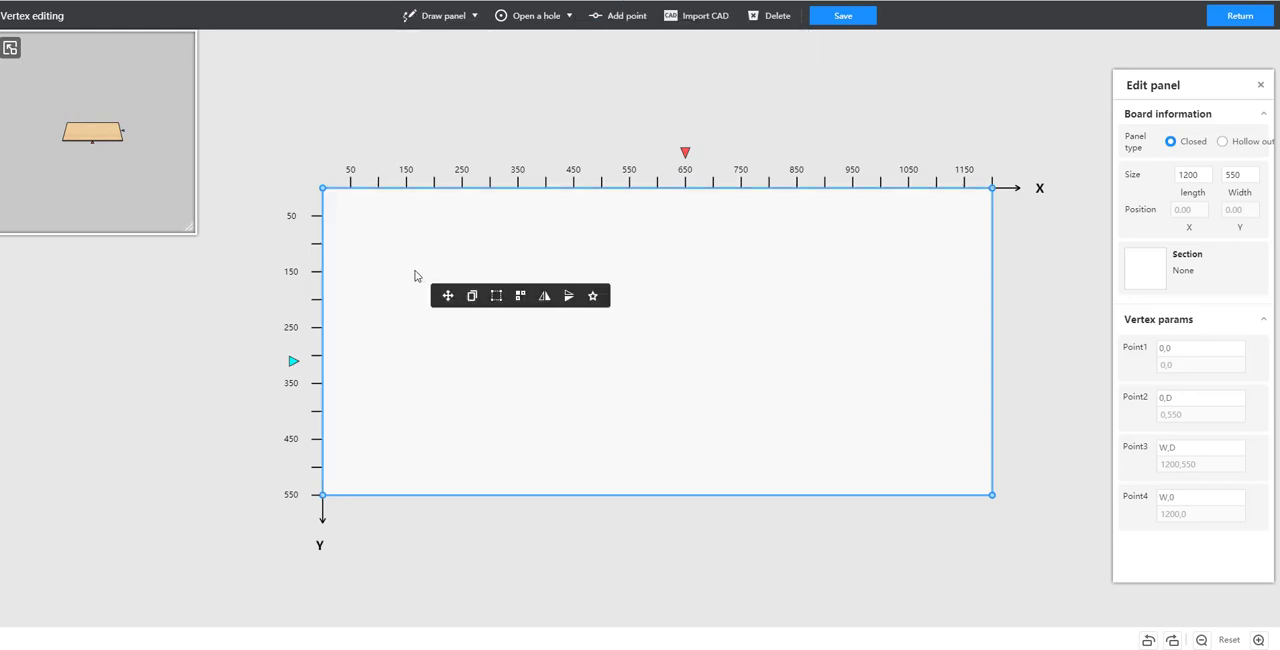
key(Delete)
Step: Free-draw a panel outline through (0,0), (0,550), (600,550), (1200,300) and (1200,0), save it and return to the cabinet design
mouse_move(440, 22)
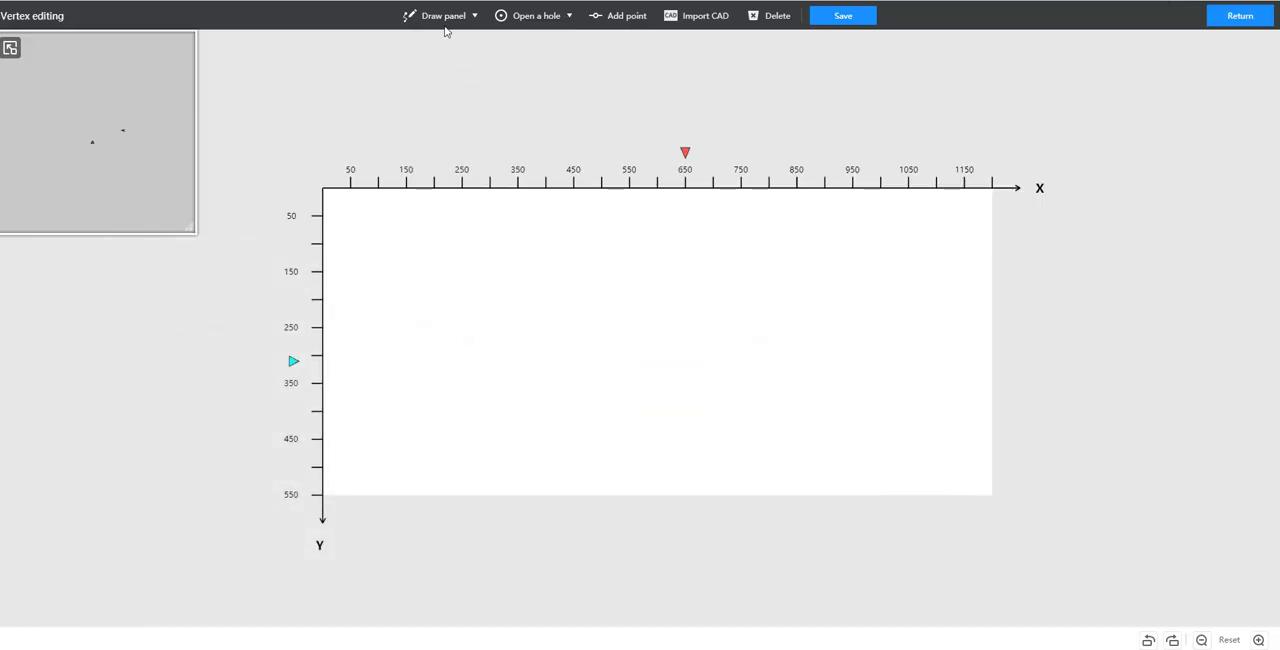
mouse_move(442, 16)
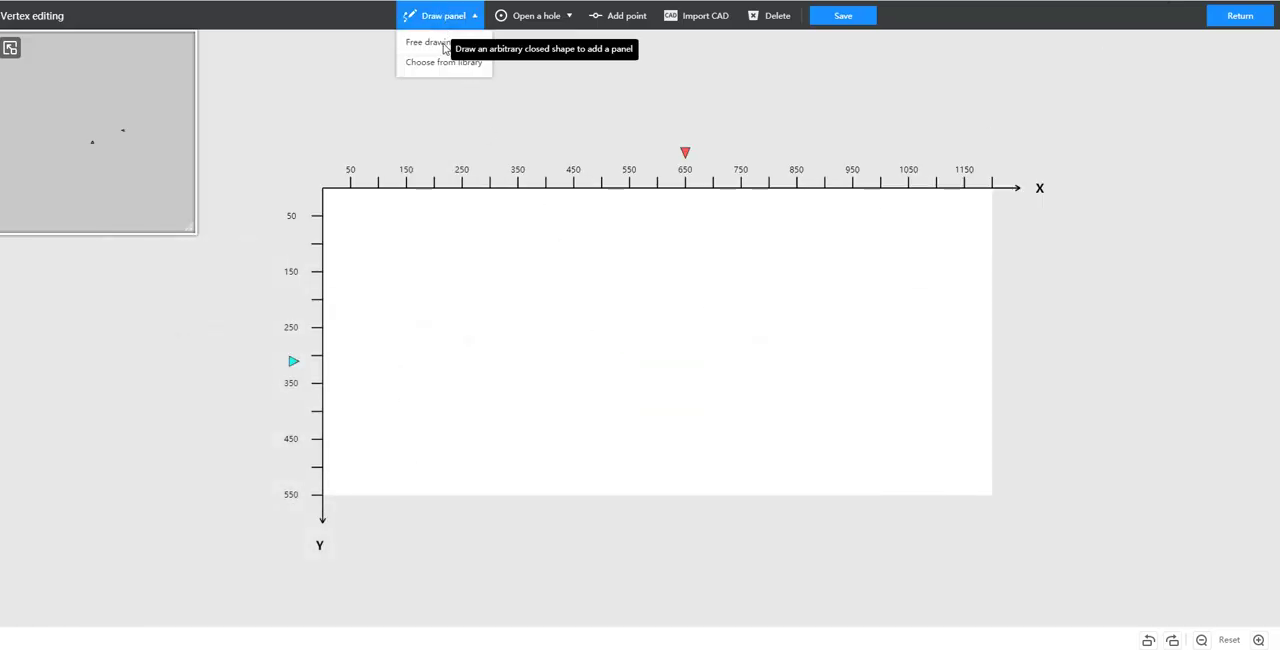
click(438, 43)
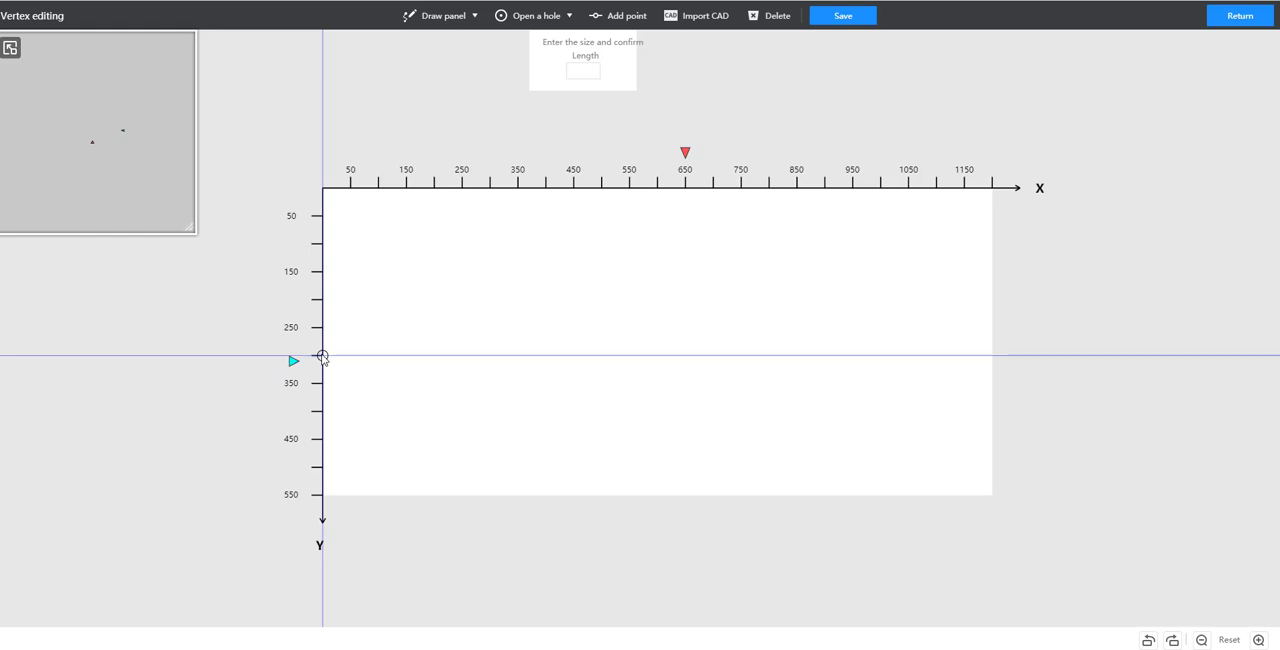
click(322, 496)
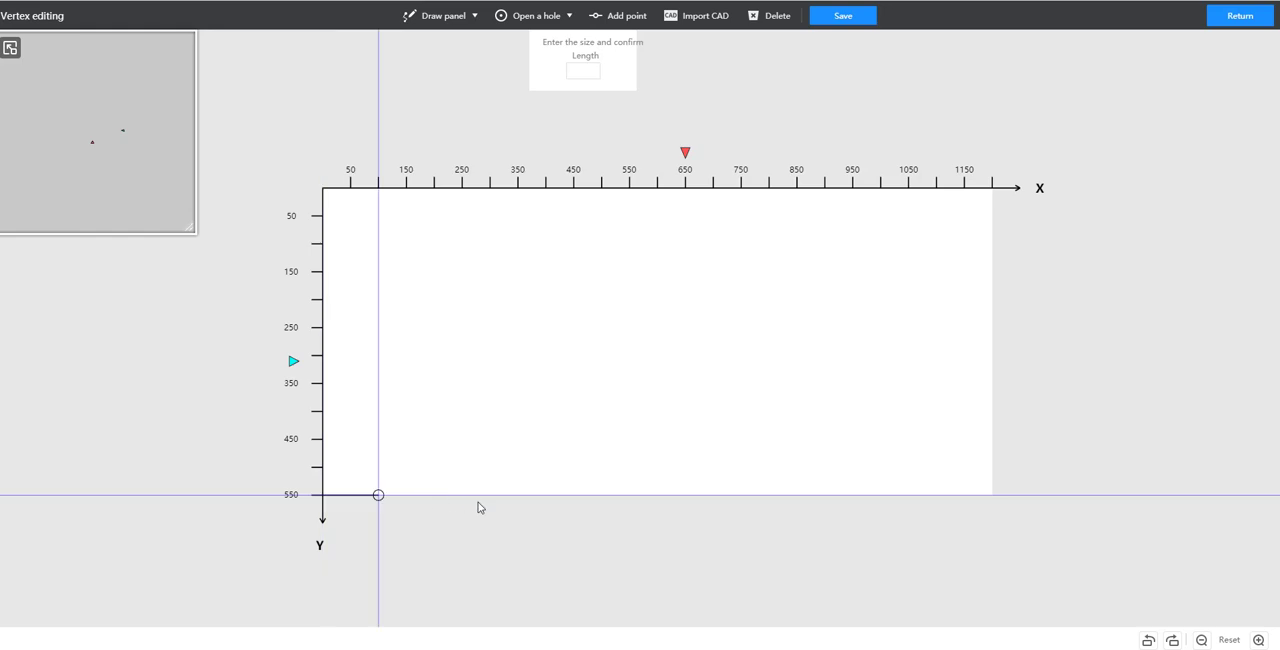
click(658, 494)
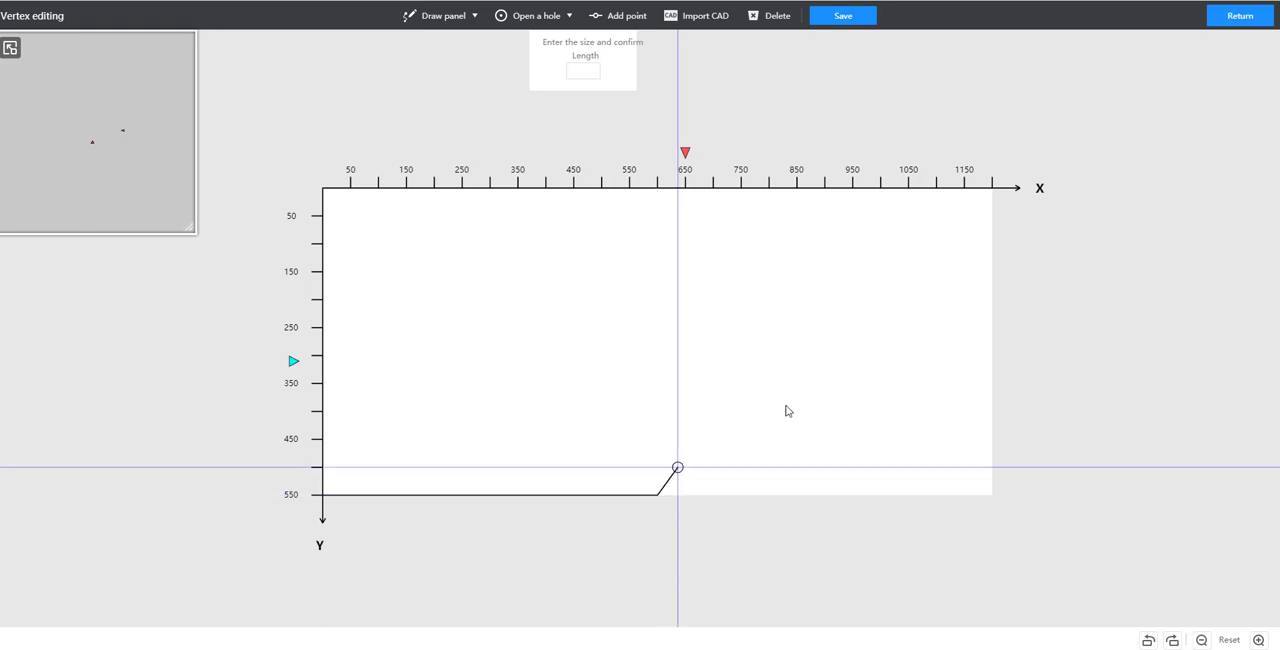
click(991, 356)
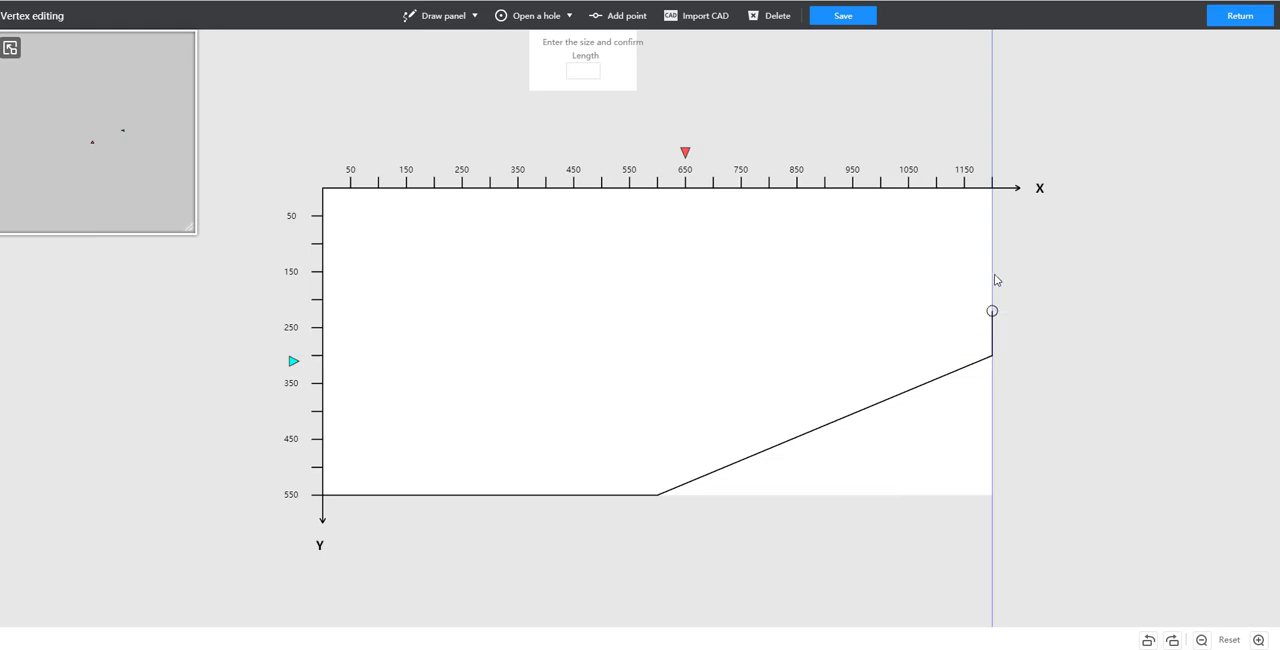
click(993, 189)
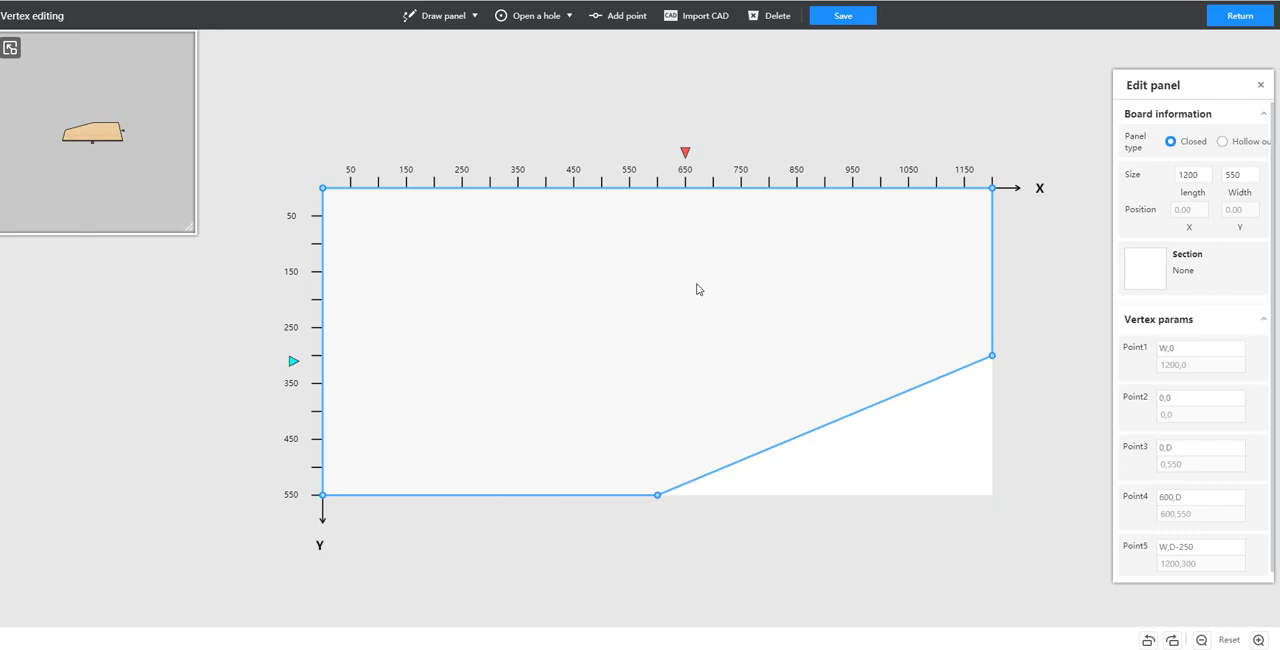
click(841, 17)
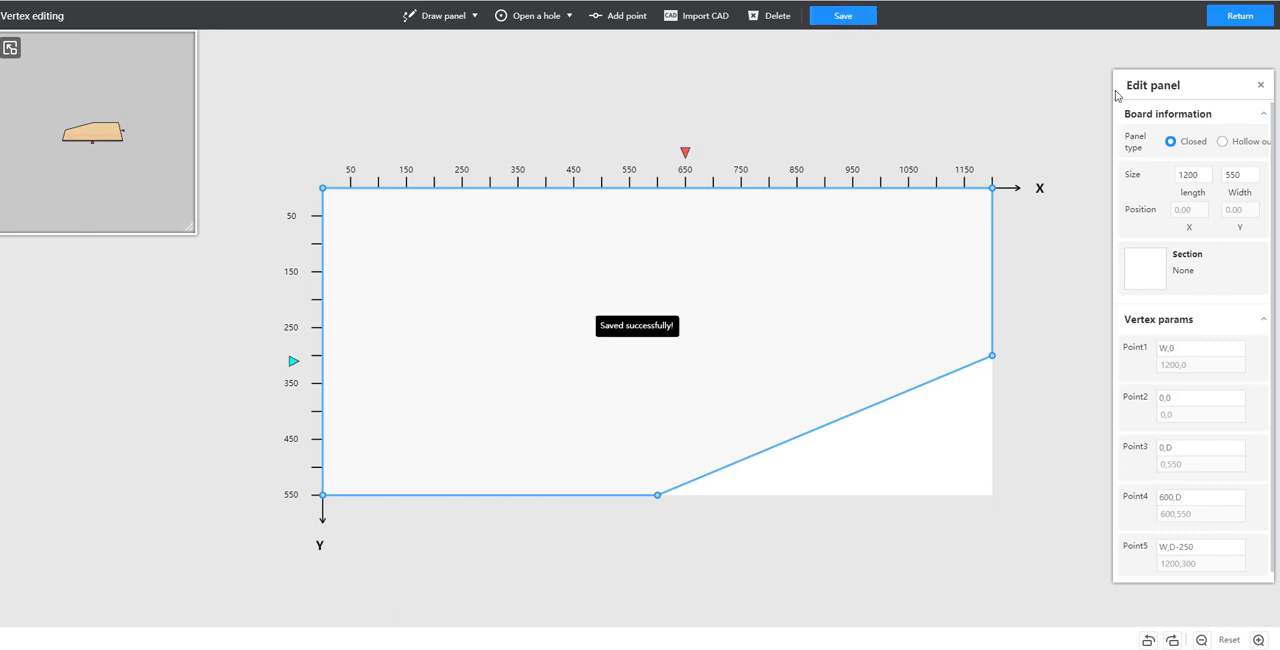
click(1240, 16)
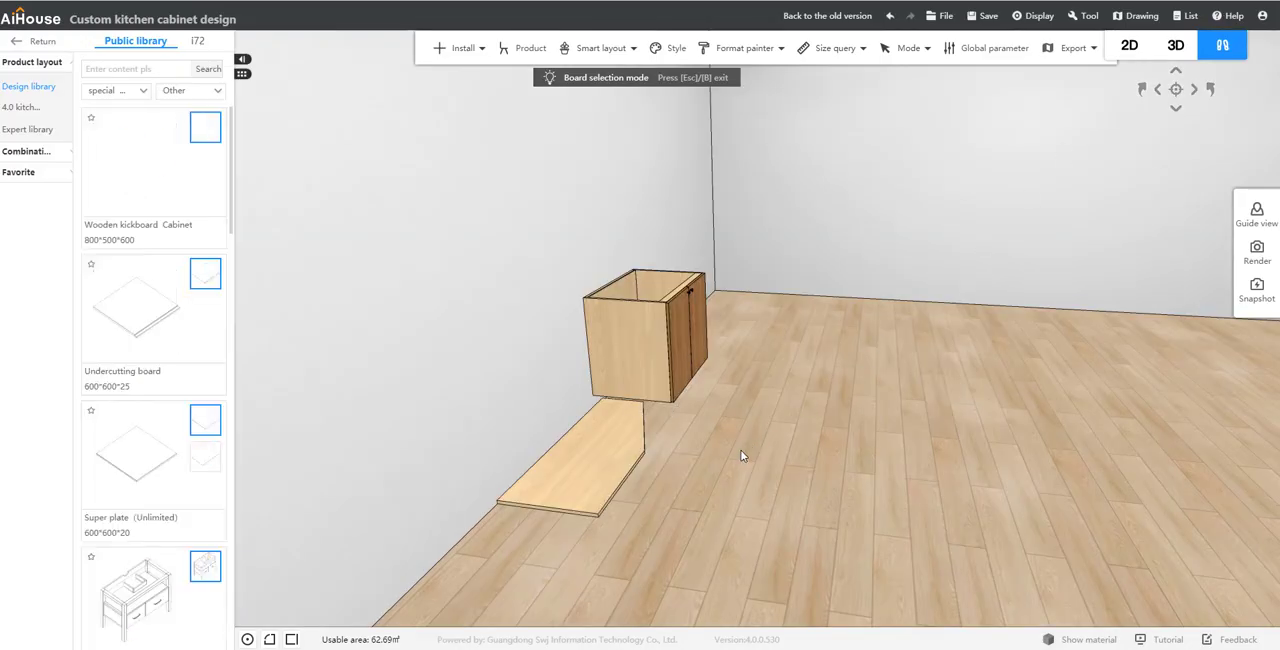
Step: Reopen the super plate in panel point editing and delete its angled outline
click(585, 462)
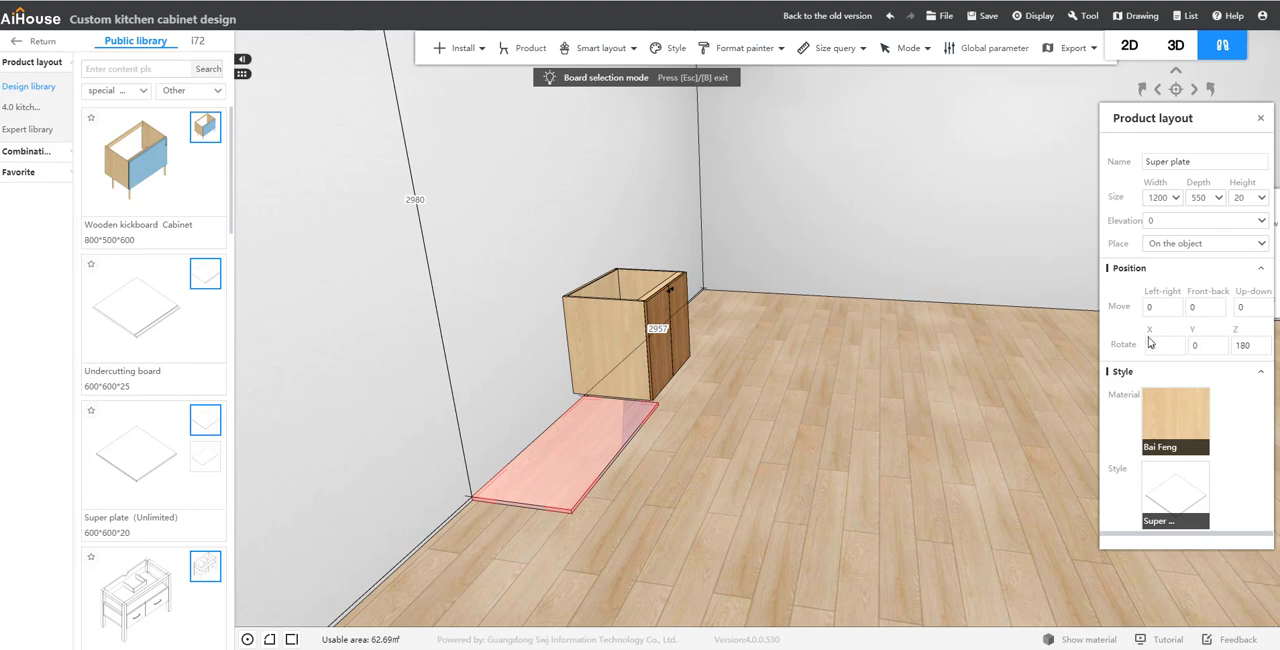
scroll(736, 369, up, 1)
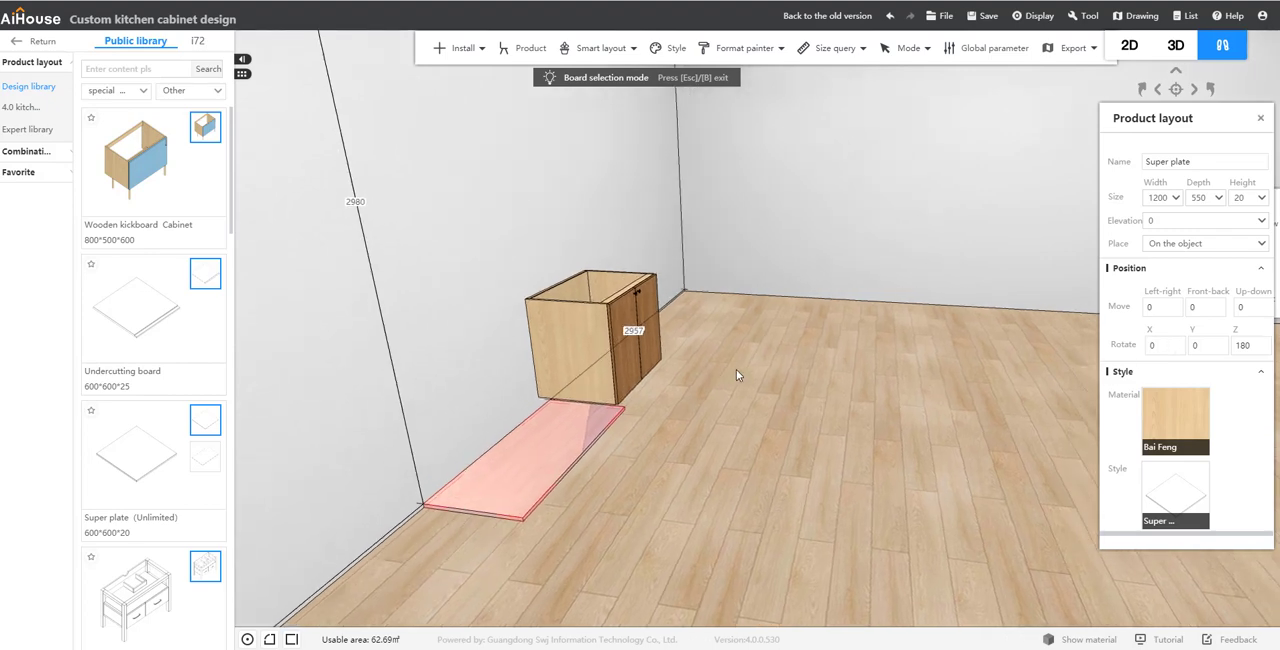
right_click(586, 443)
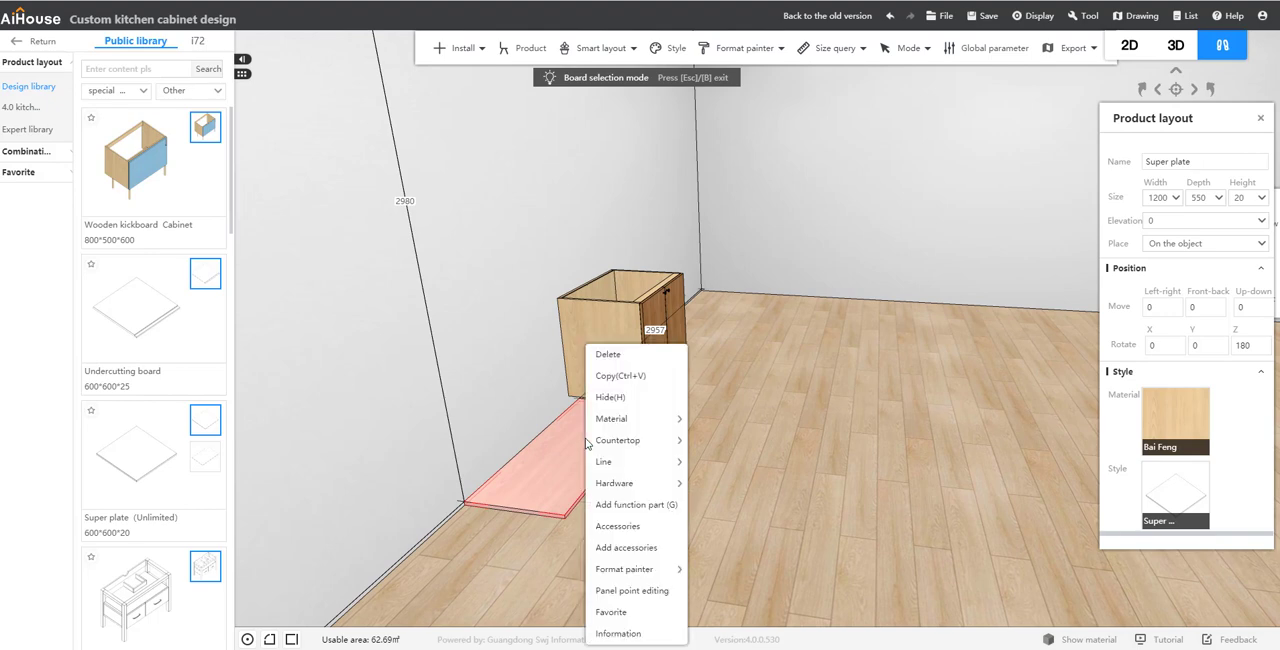
click(631, 594)
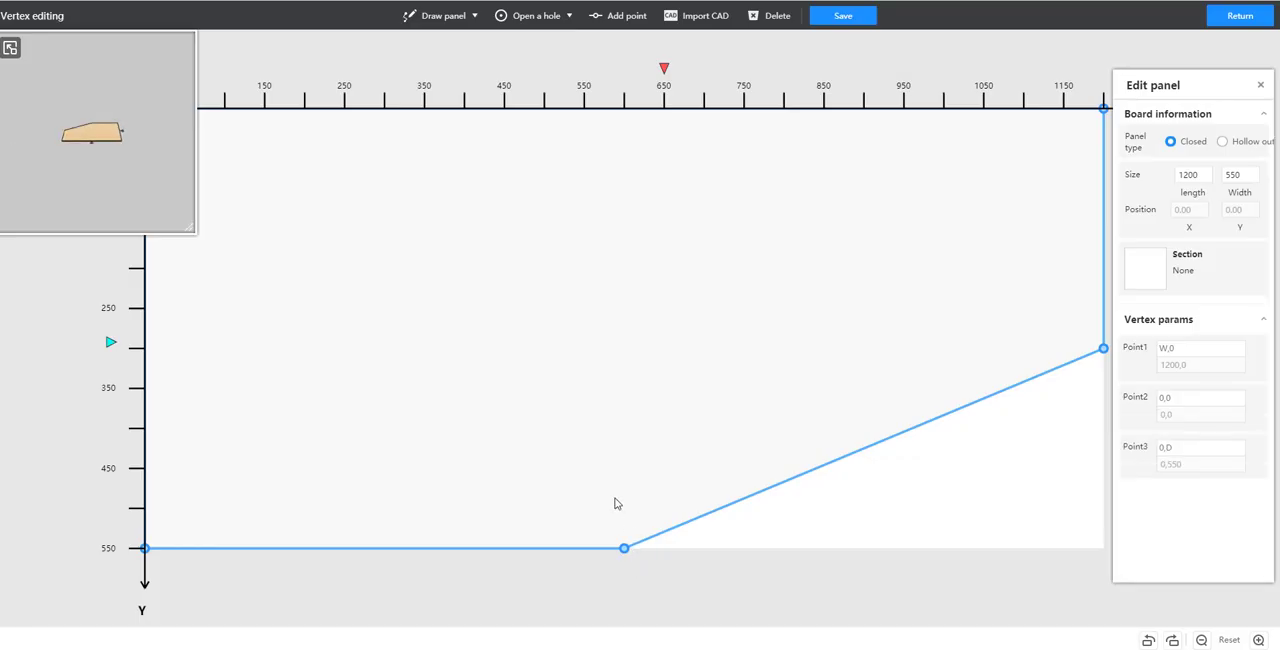
click(1103, 350)
click(1055, 352)
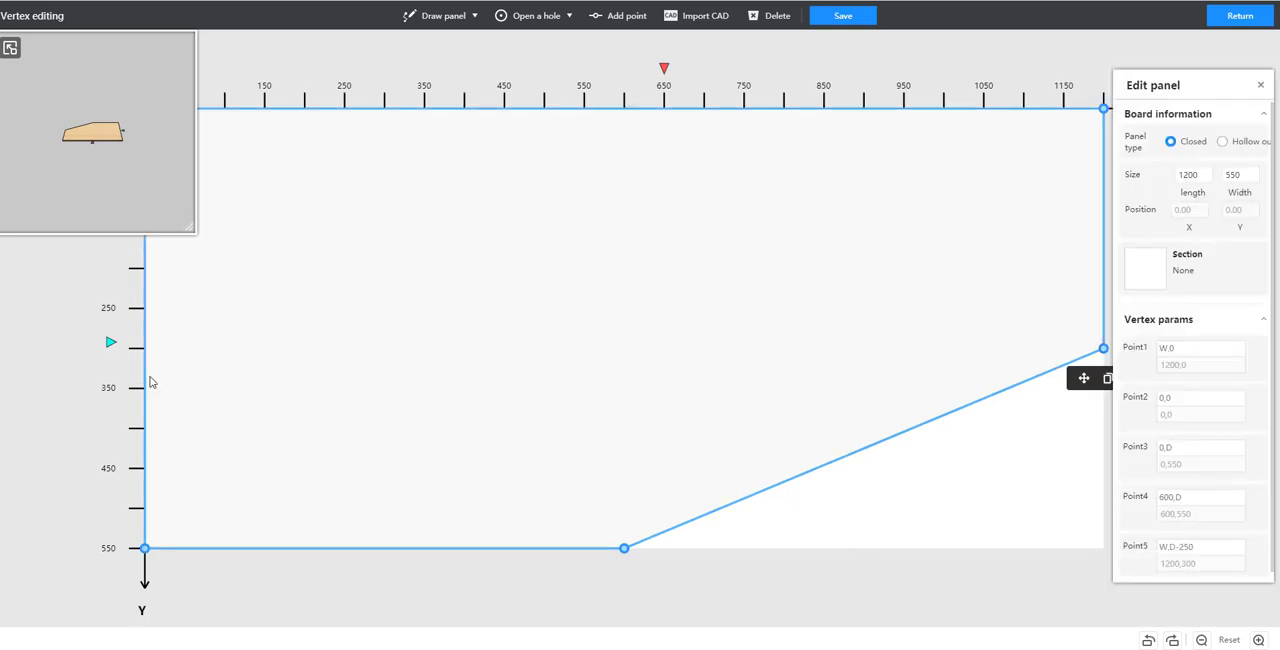
key(Delete)
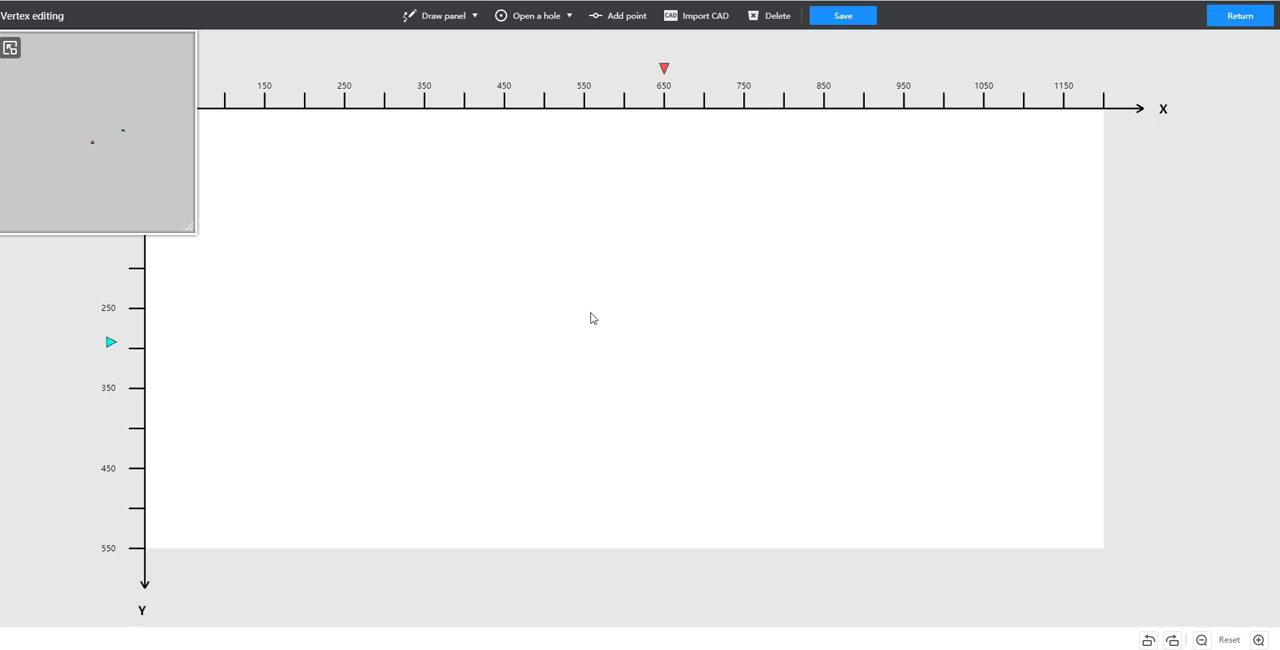
Step: Free-draw a panel outline through (1200,0), (1200,550), (600,550), (0,300) and (0,0), save it and return to the cabinet design
click(410, 19)
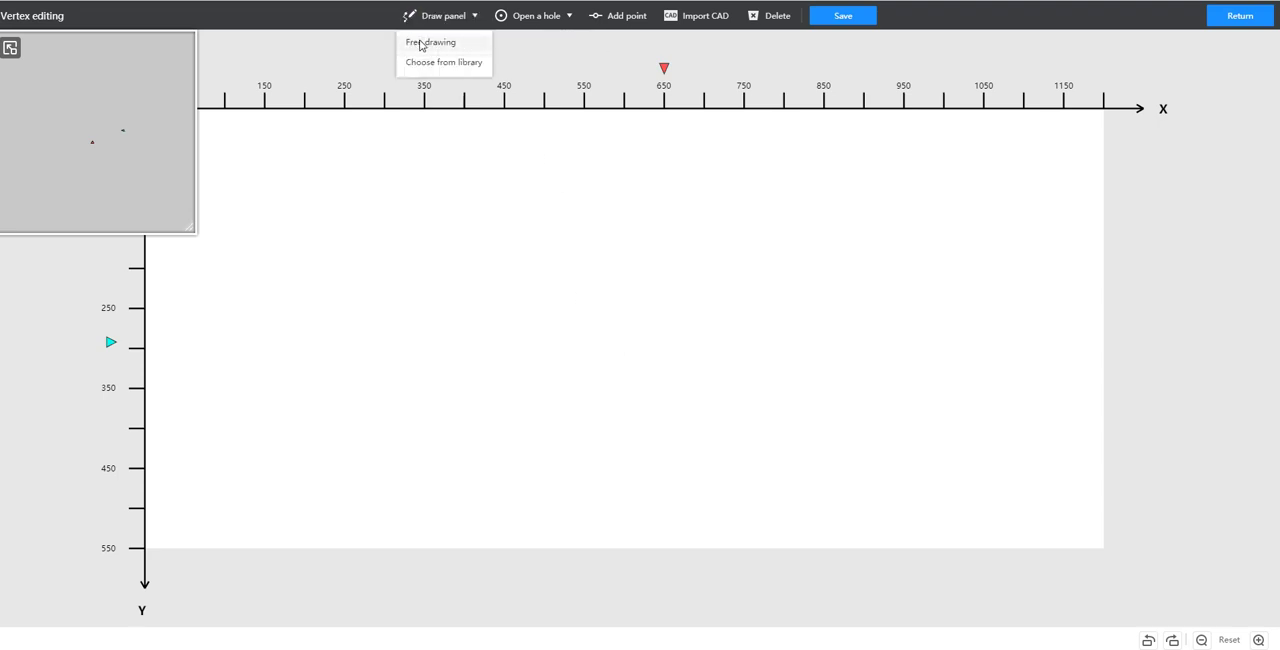
click(421, 45)
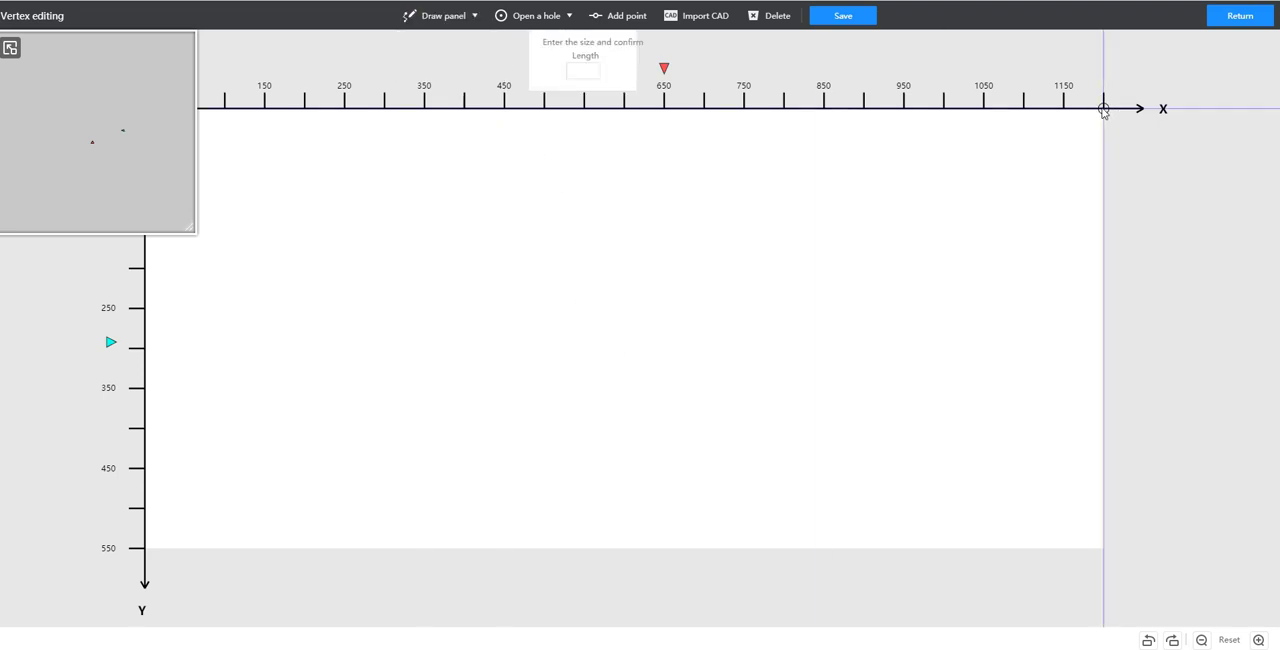
click(1103, 548)
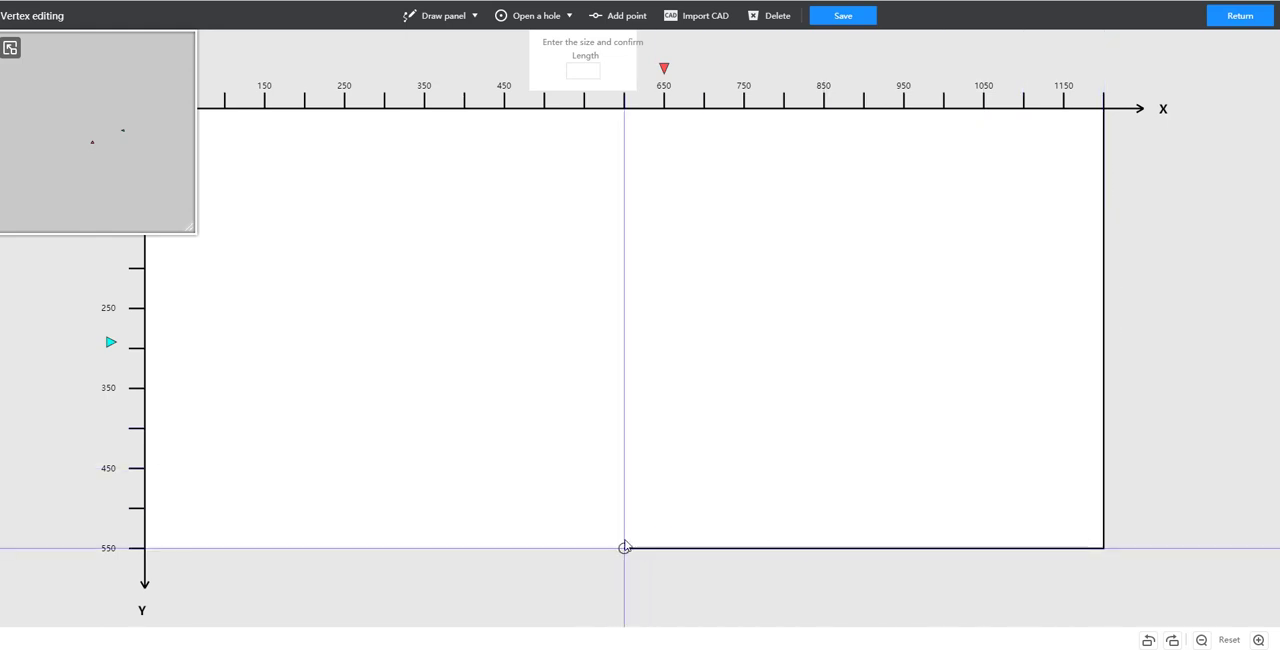
click(624, 548)
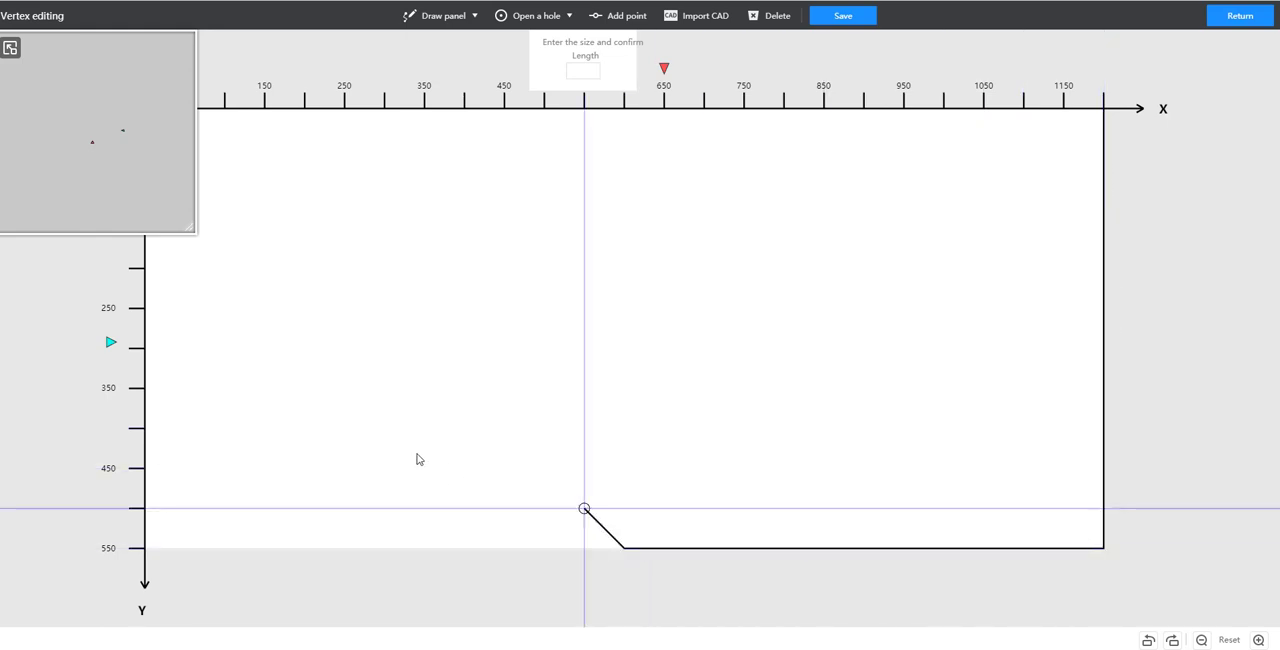
click(144, 349)
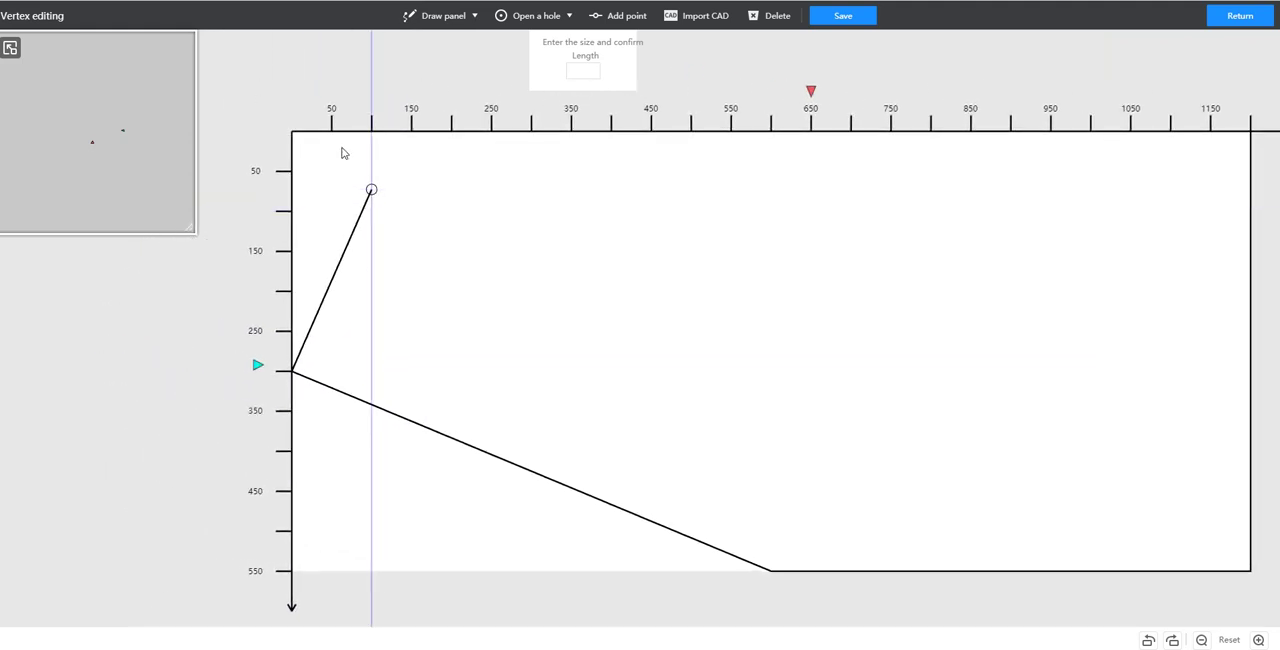
click(293, 131)
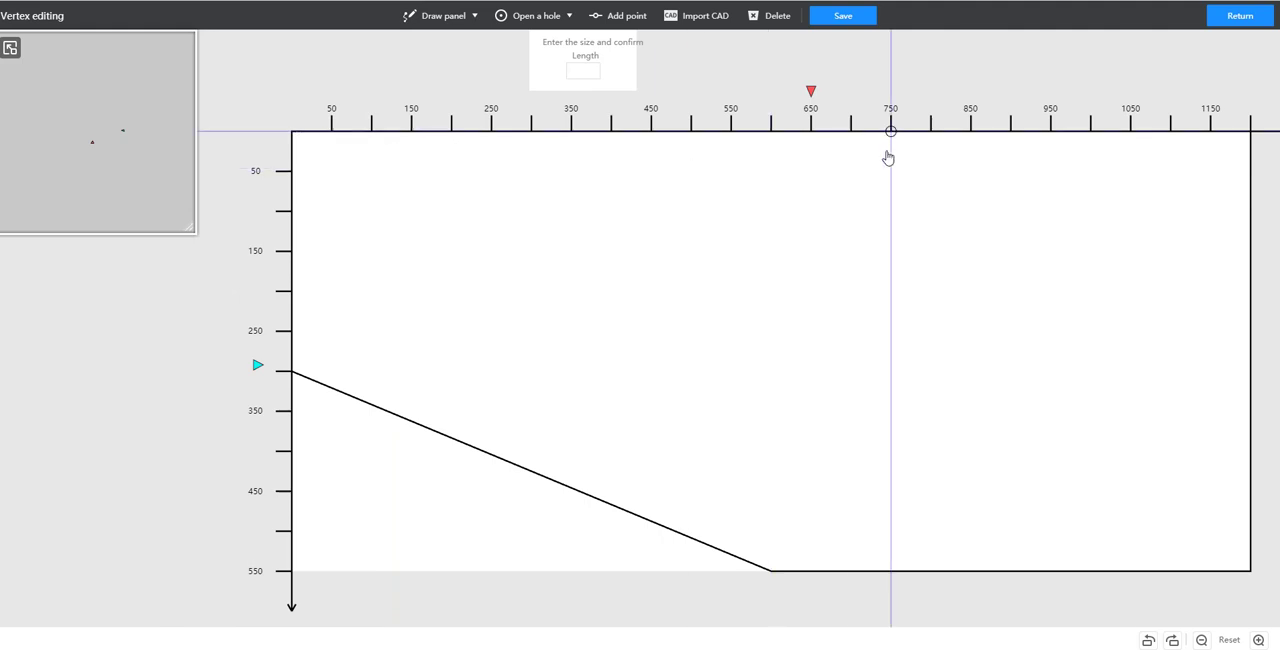
click(1102, 135)
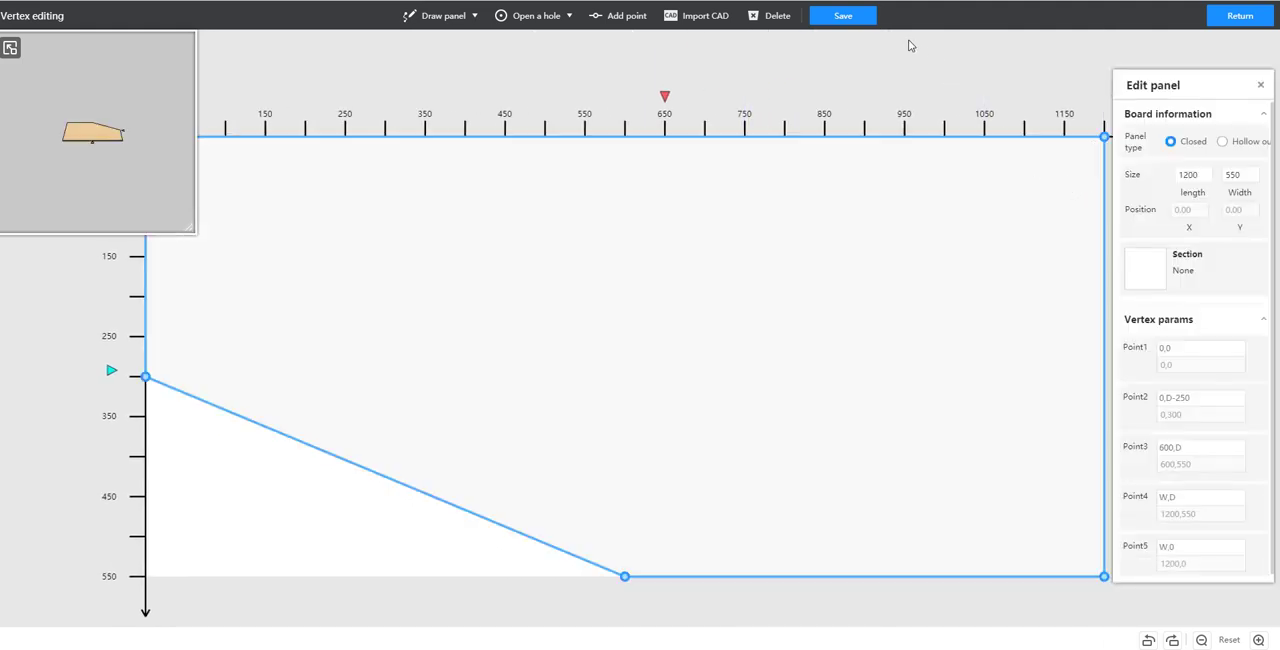
click(852, 15)
click(1240, 15)
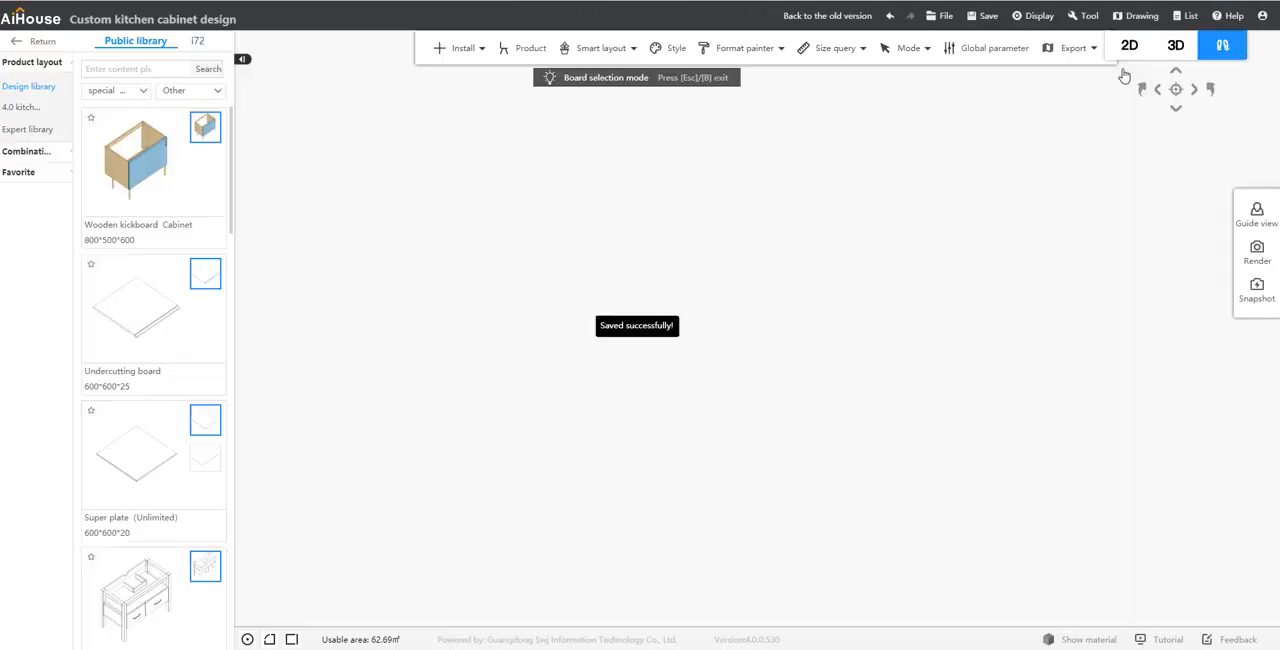
Step: Exit board selection mode and check the double door cabinet's height against the super plate's
click(608, 441)
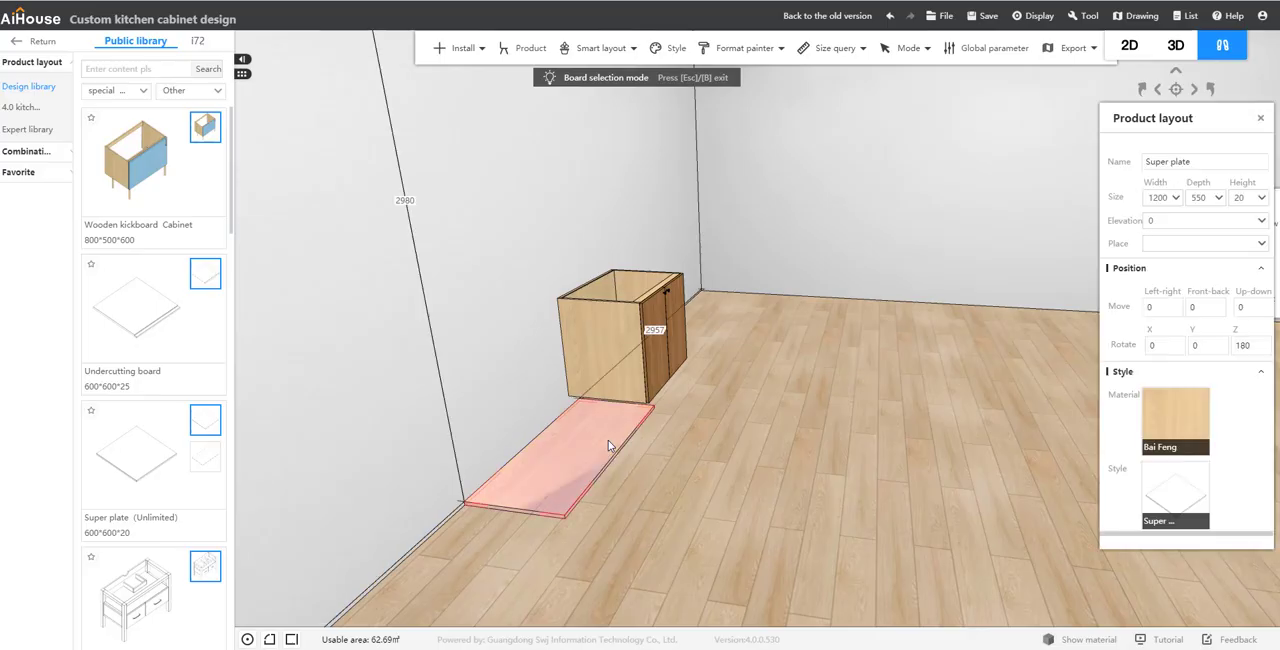
click(777, 434)
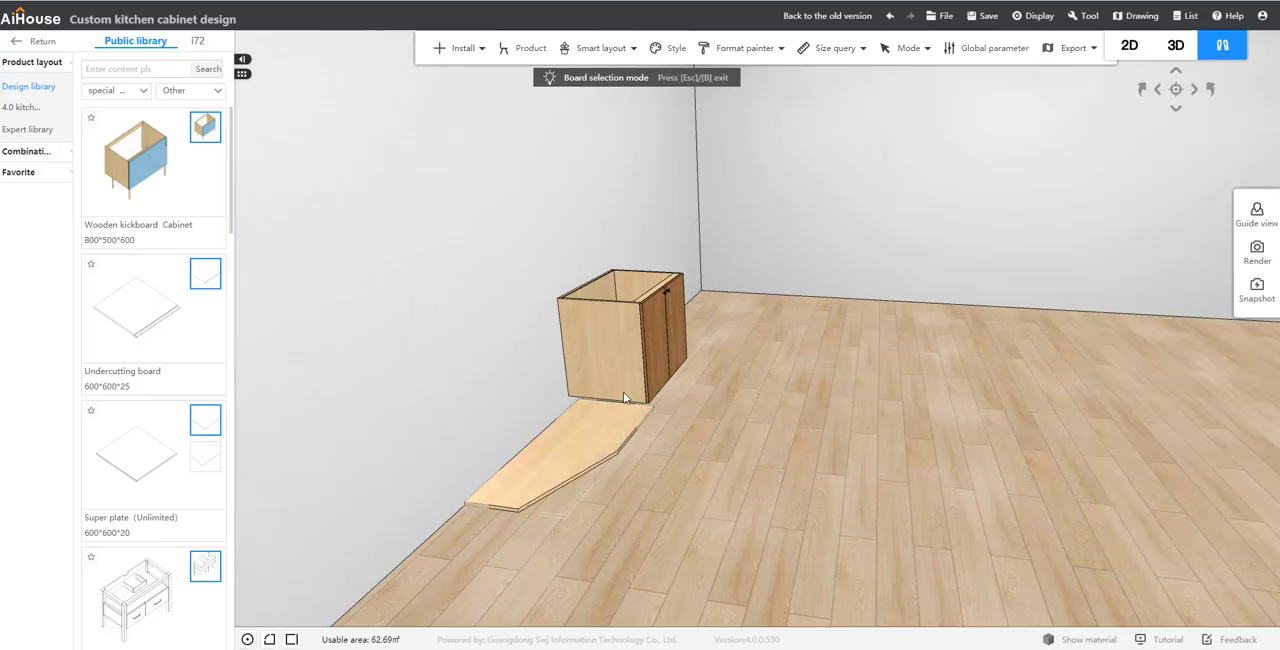
key(Escape)
click(575, 462)
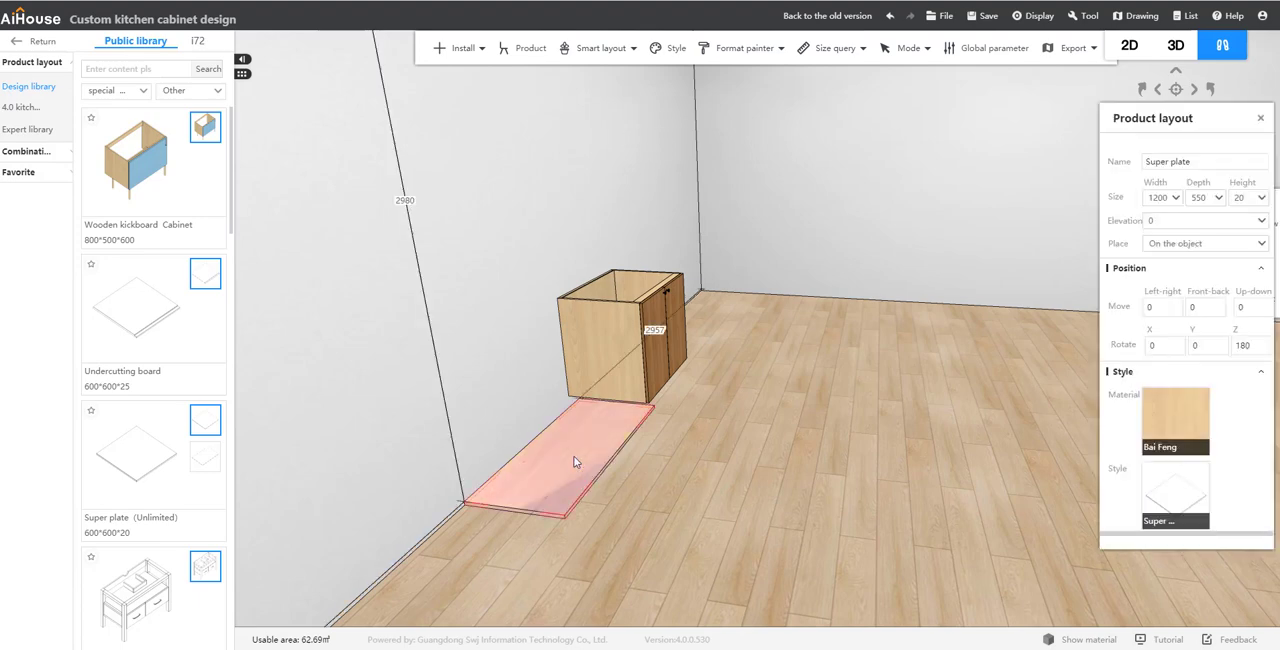
click(1252, 197)
click(601, 339)
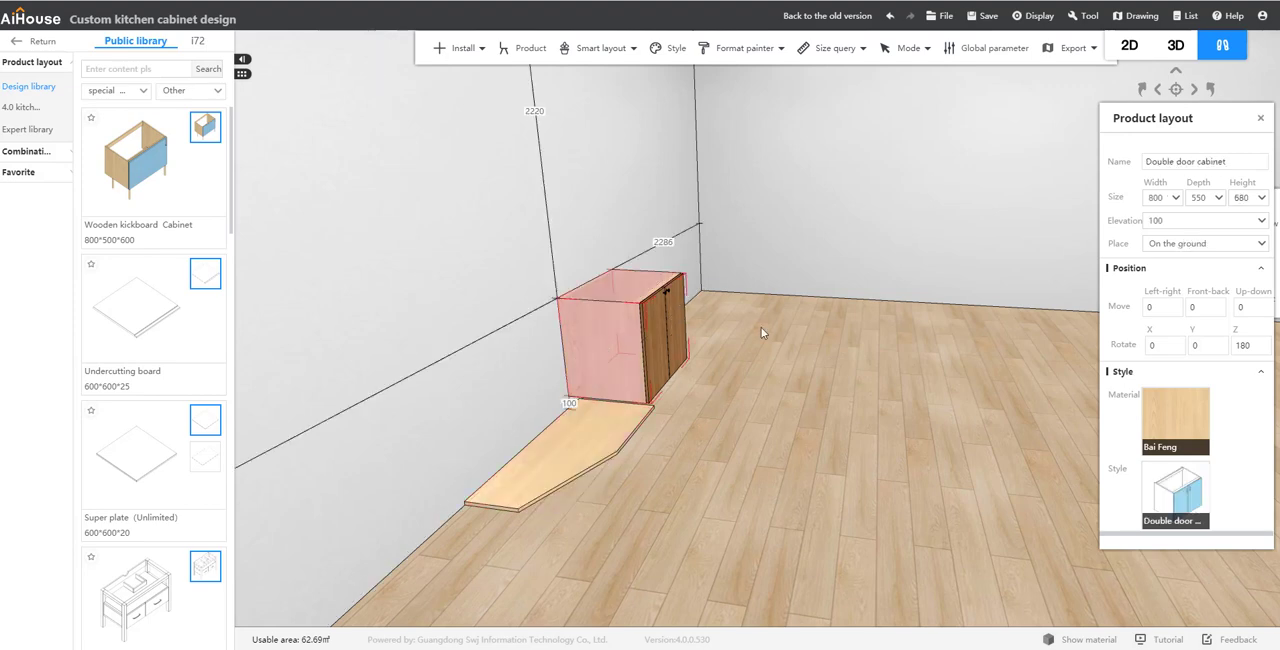
Step: Set the super plate's height to 680
click(626, 441)
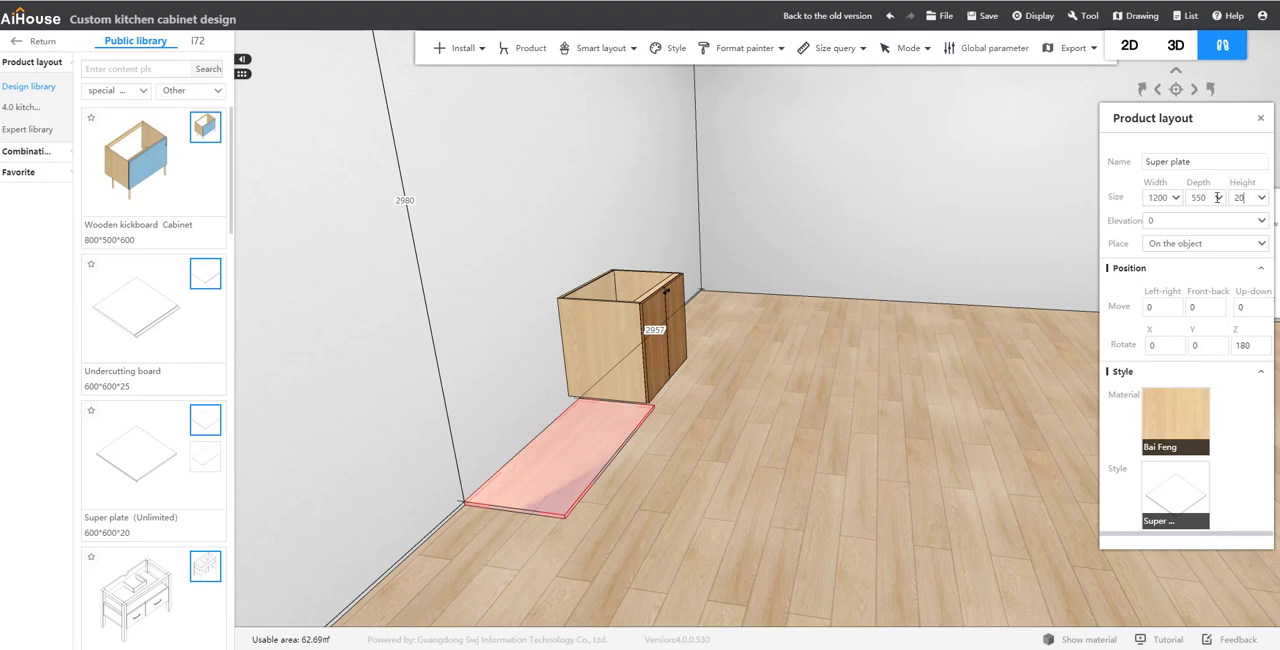
drag(1217, 197, 1213, 199)
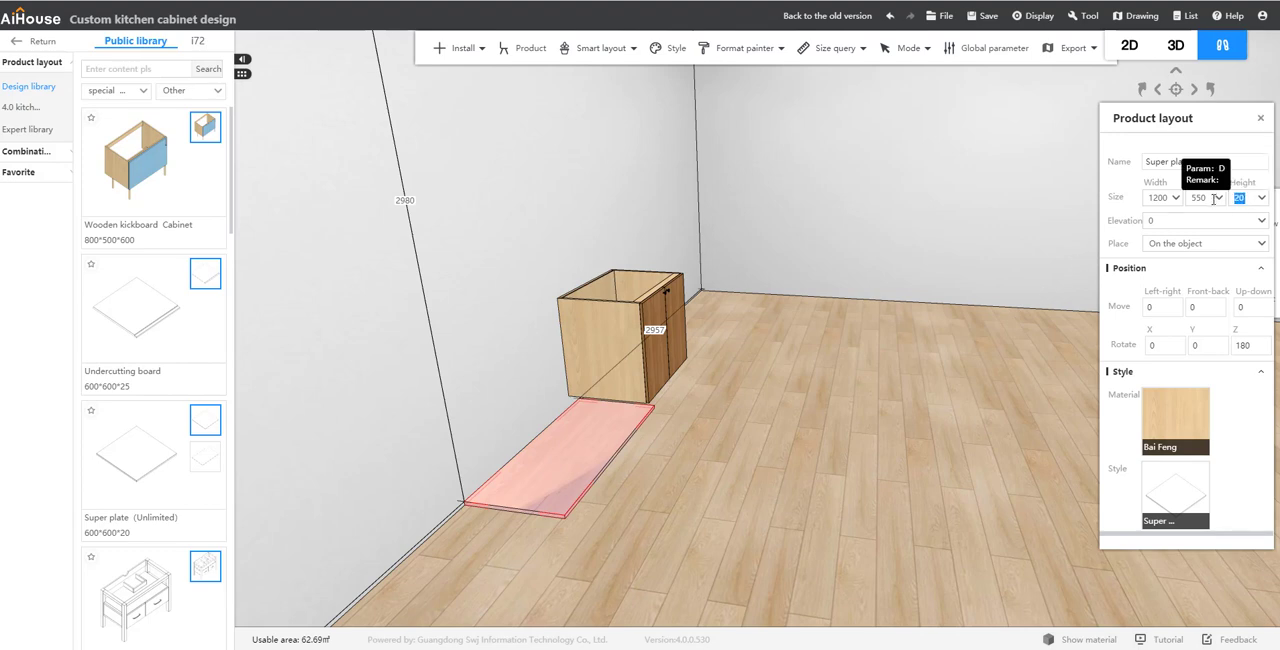
text(68)
key(Return)
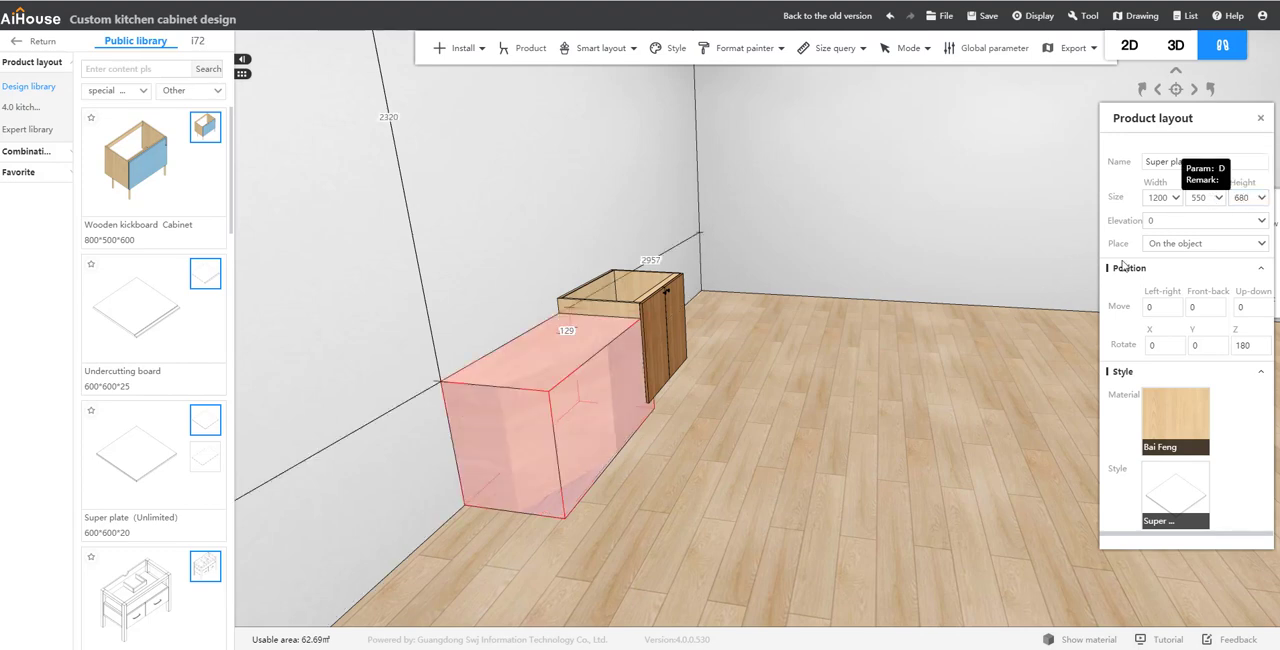
click(702, 517)
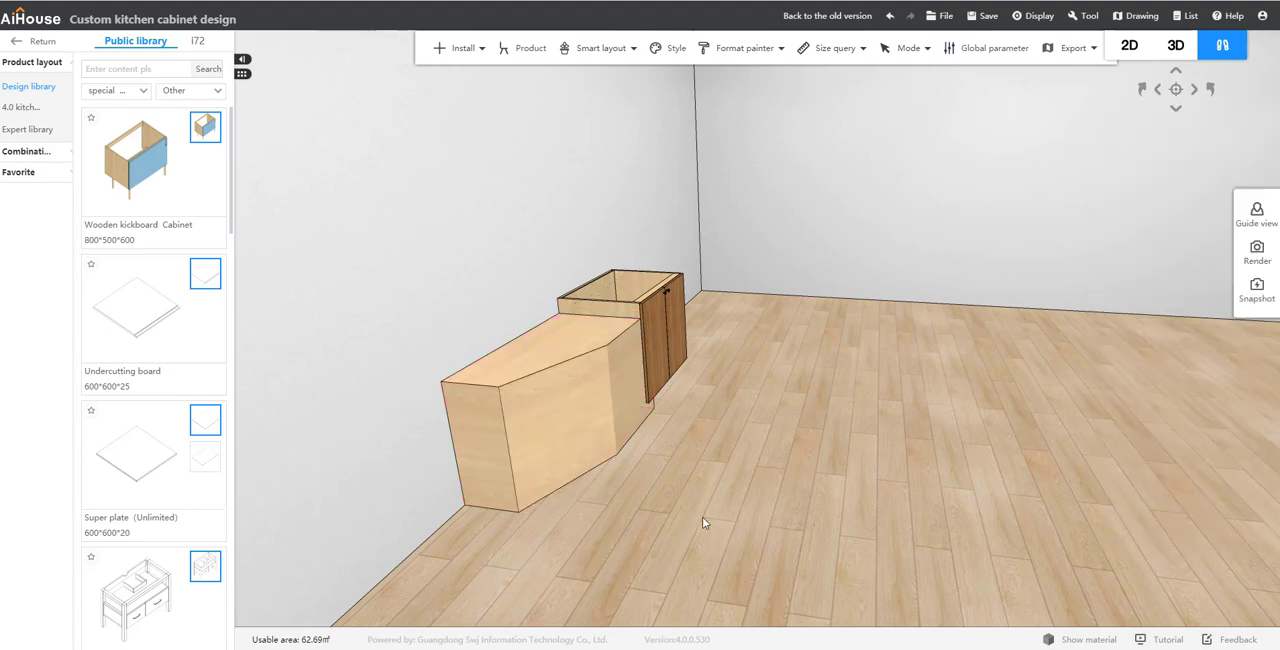
Step: Move the super plate flush against the side of the double door cabinet at elevation 100
click(577, 408)
drag(585, 408, 522, 425)
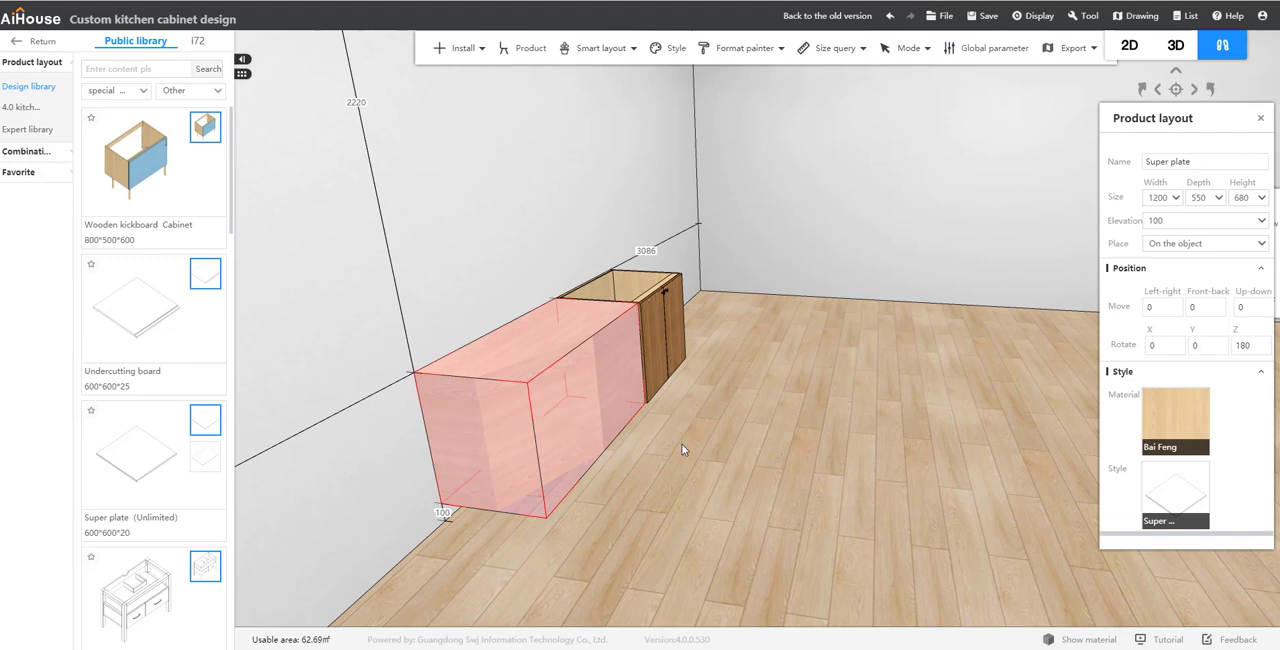
click(681, 443)
Step: Place a "Fake door panel on the back" from the special Board library's Other category on the wall beside the super plate
key(d)
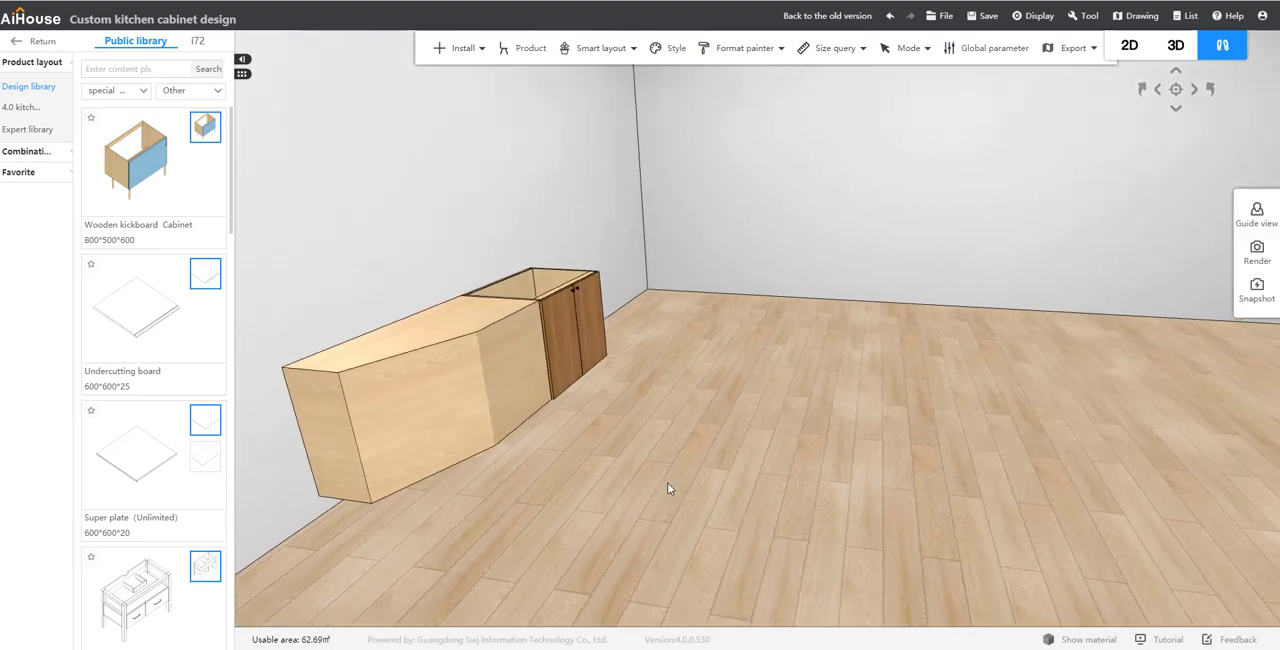
drag(641, 462, 592, 427)
drag(746, 495, 690, 538)
key(d)
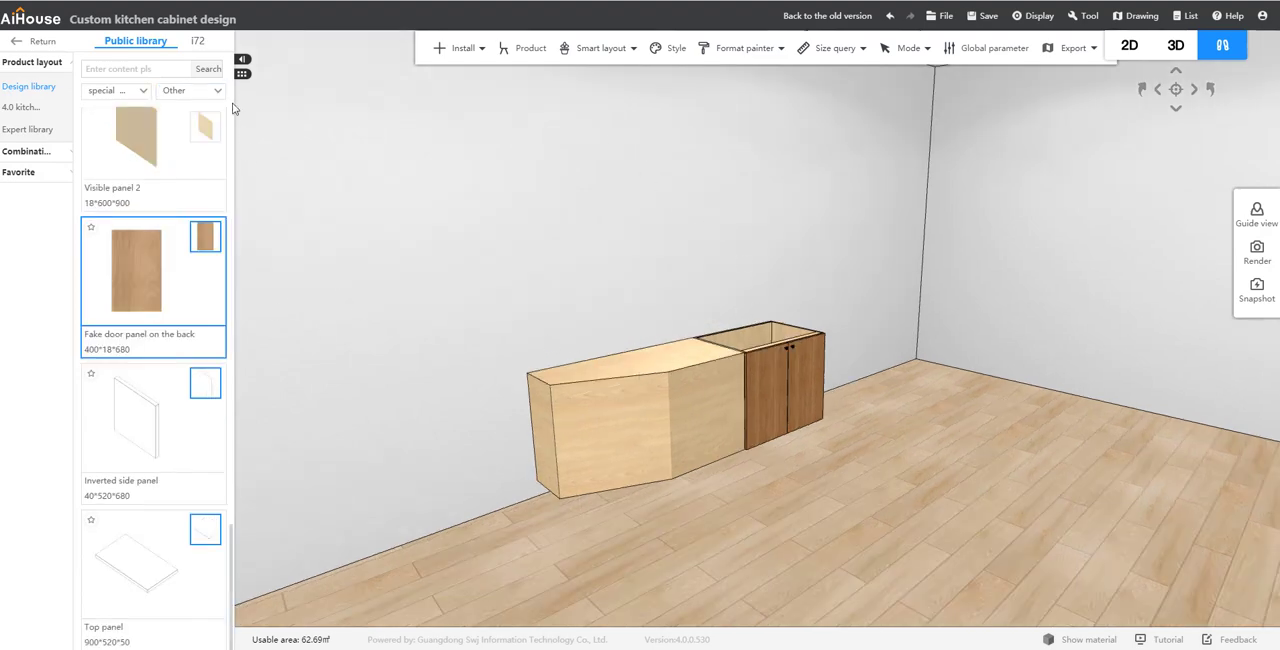
click(133, 93)
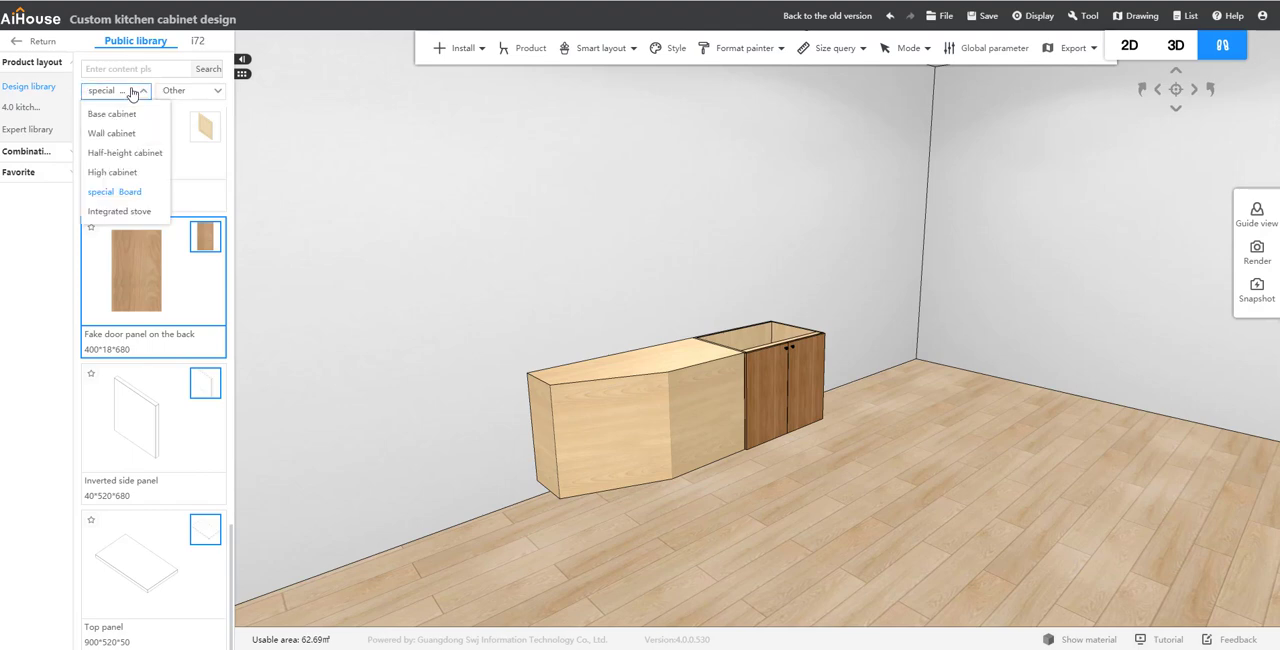
click(198, 93)
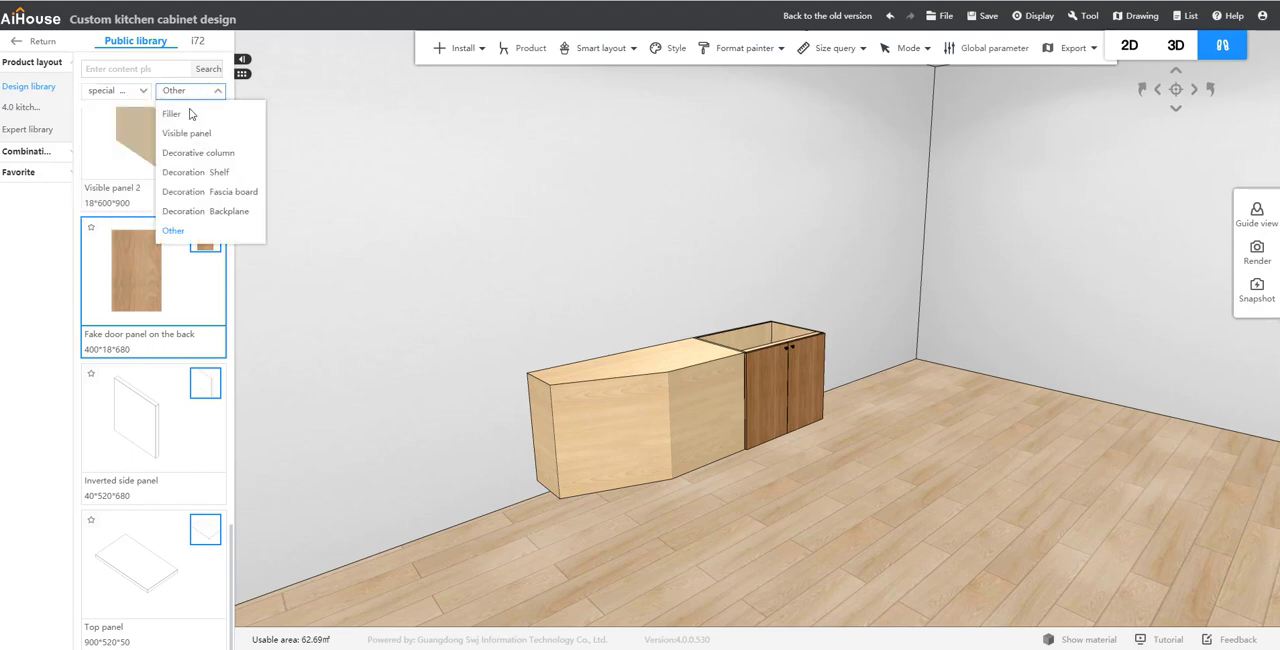
click(200, 236)
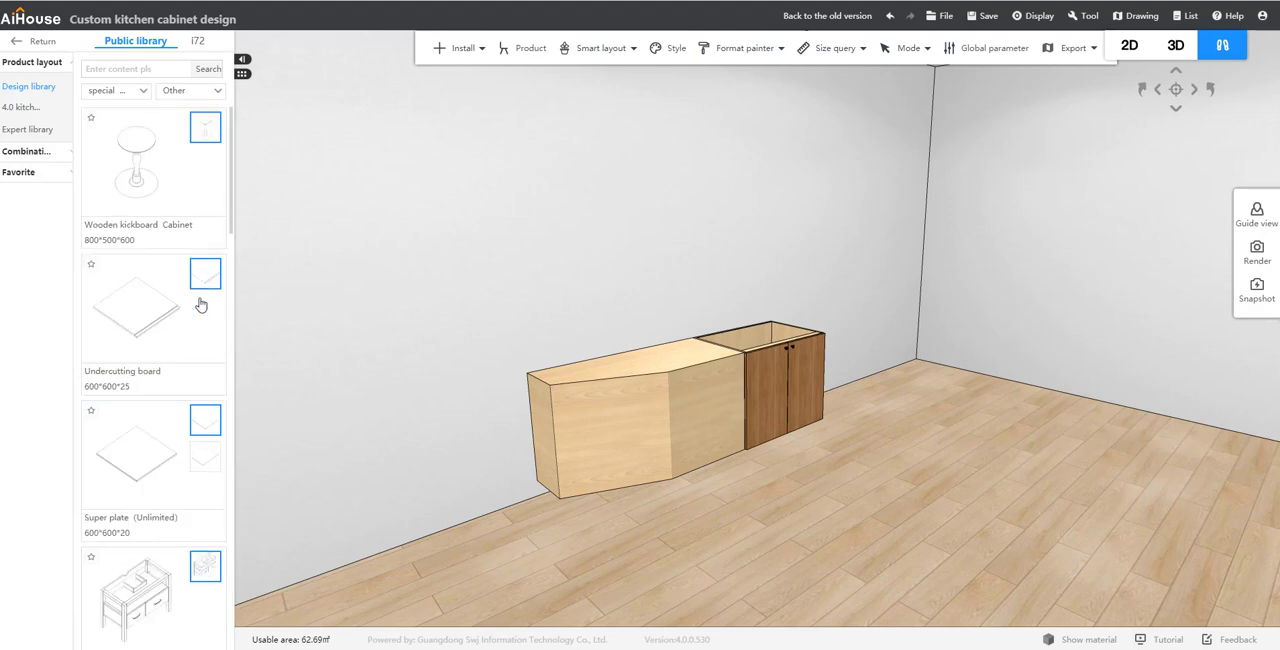
scroll(203, 272, down, 5)
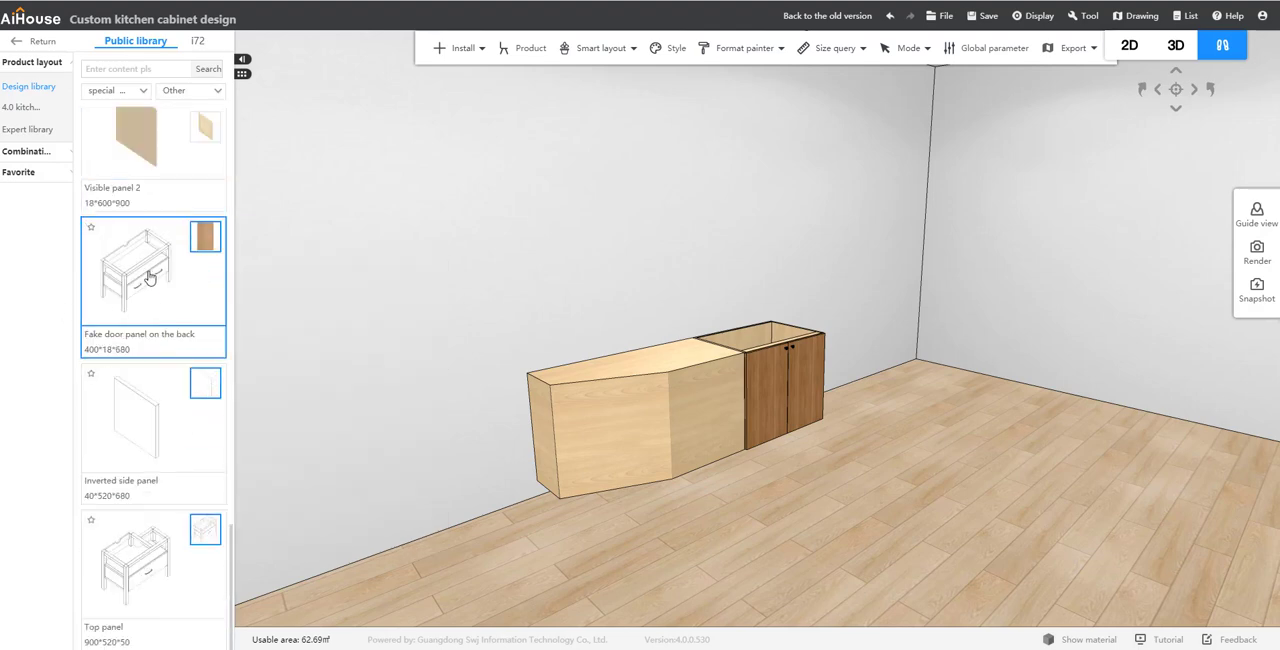
click(475, 448)
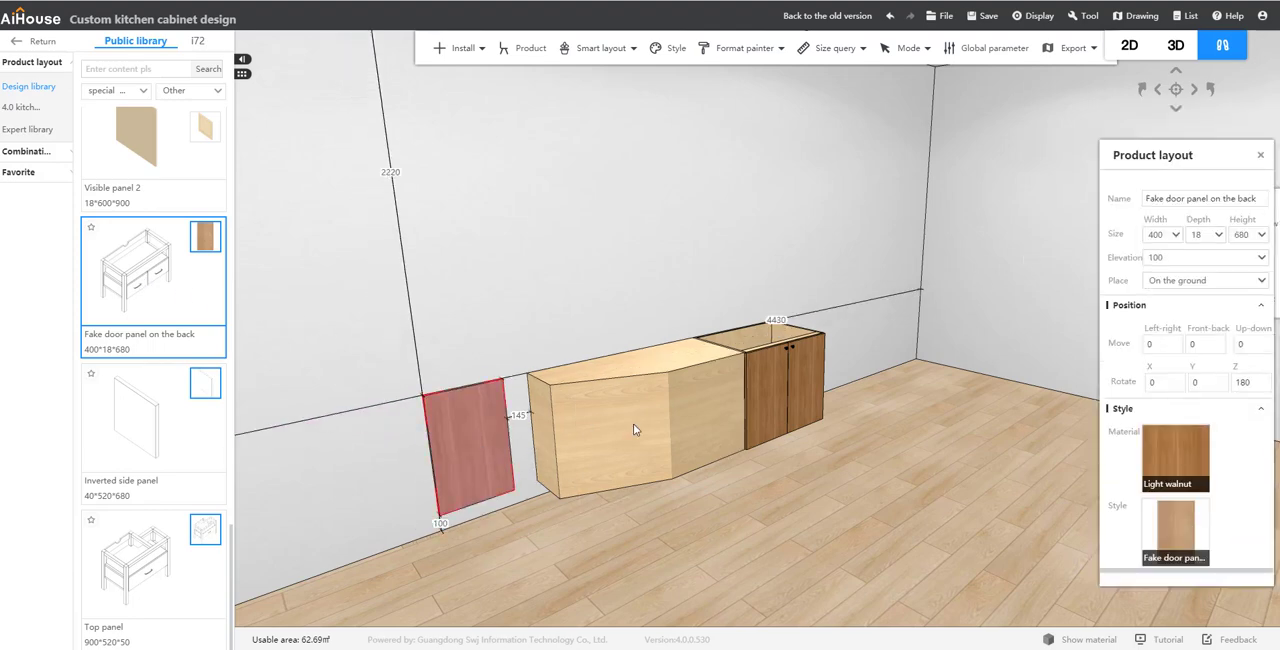
Step: Set the fake door panel's width to 600
double_click(1152, 234)
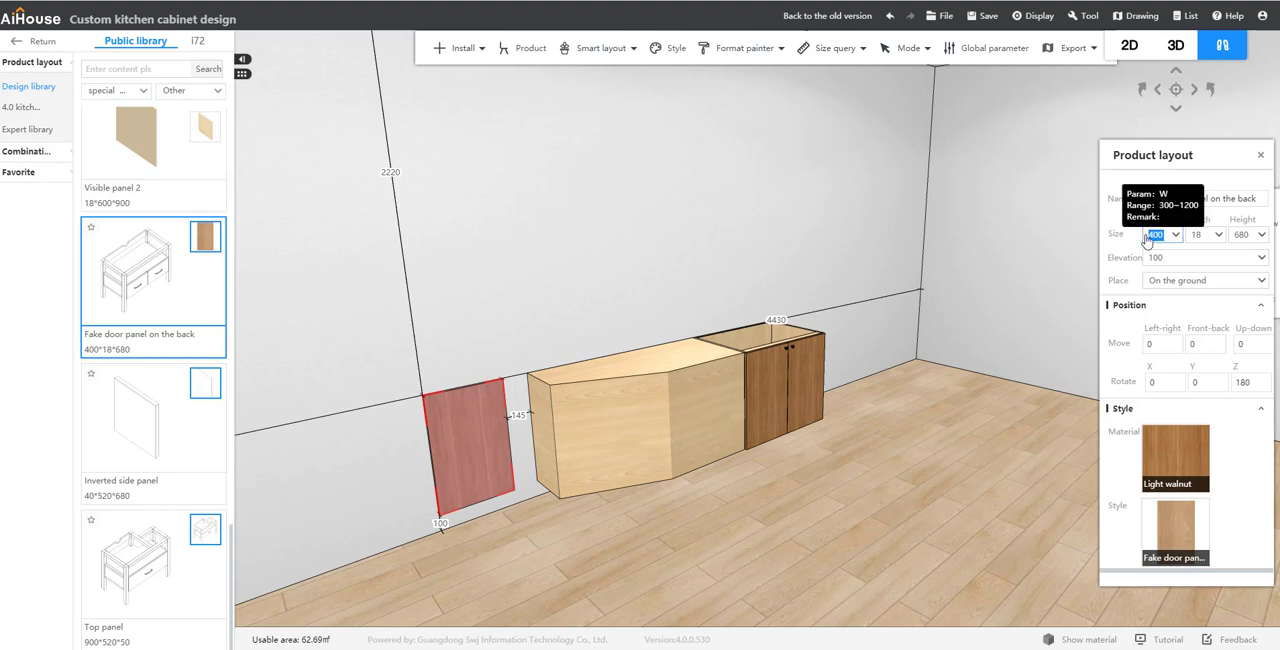
text(600)
key(Return)
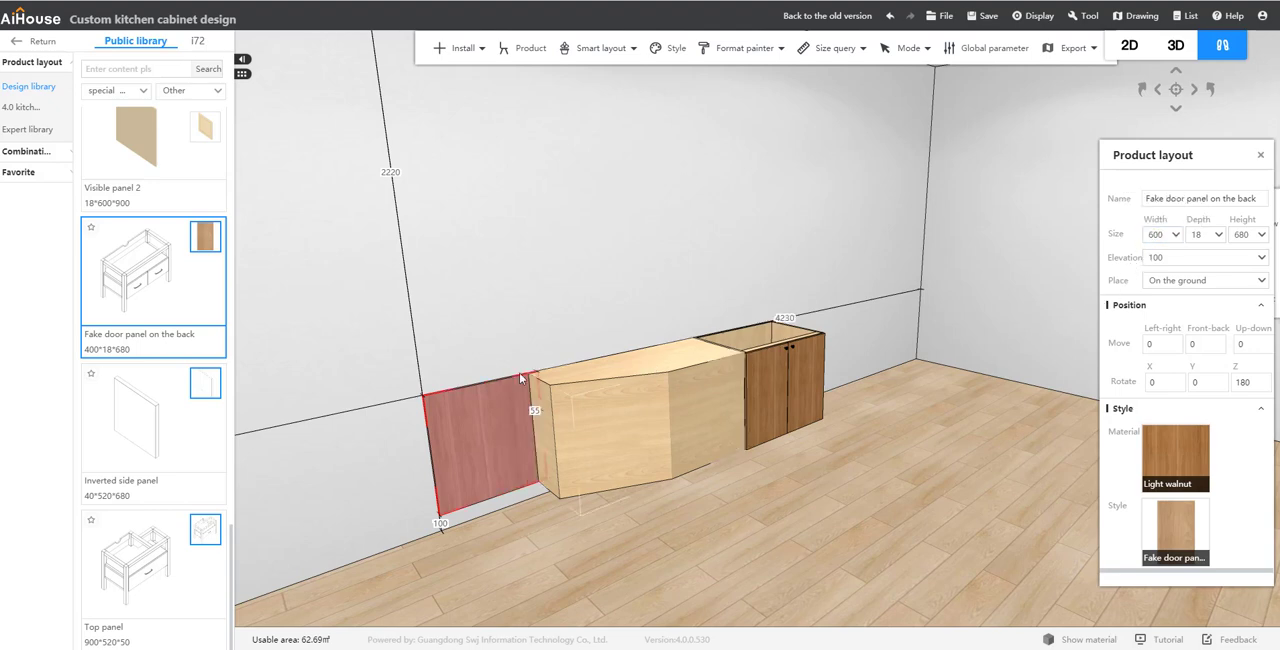
Step: Move the fake door panel in front of the super plate and set its distance from the back wall to 550
drag(505, 441, 757, 507)
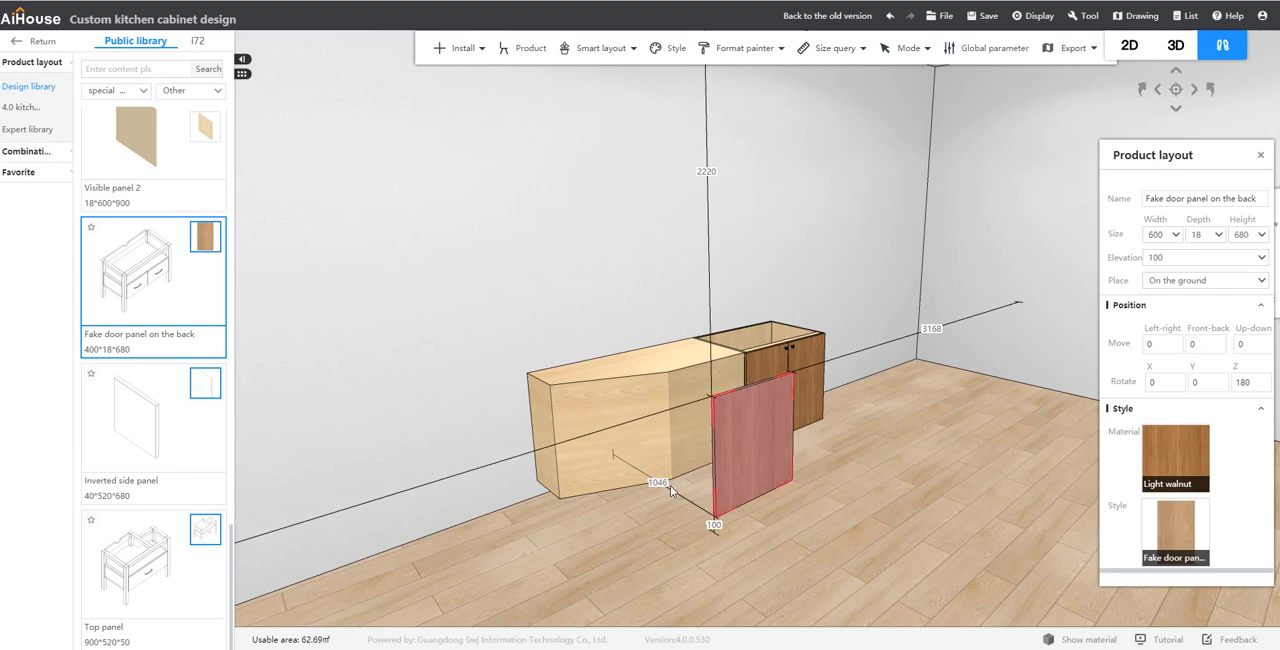
click(658, 483)
key(Return)
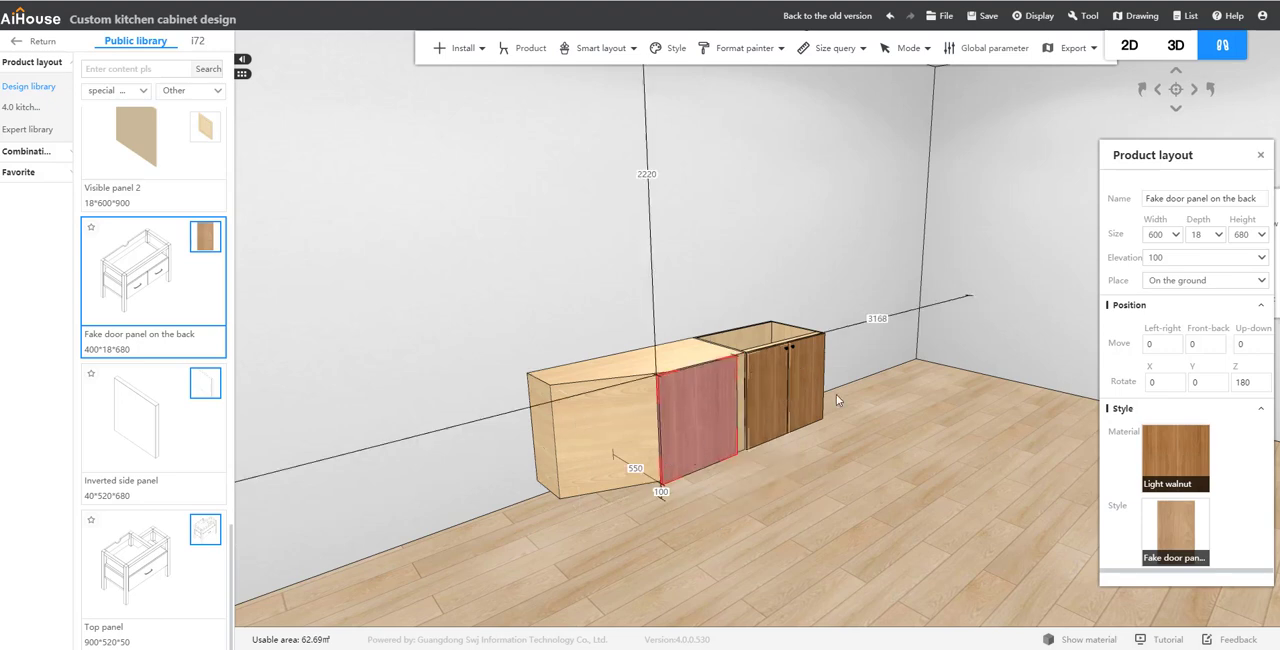
Step: Try to shift the fake door panel sideways against the double door cabinet, and undo the move
drag(838, 400, 682, 449)
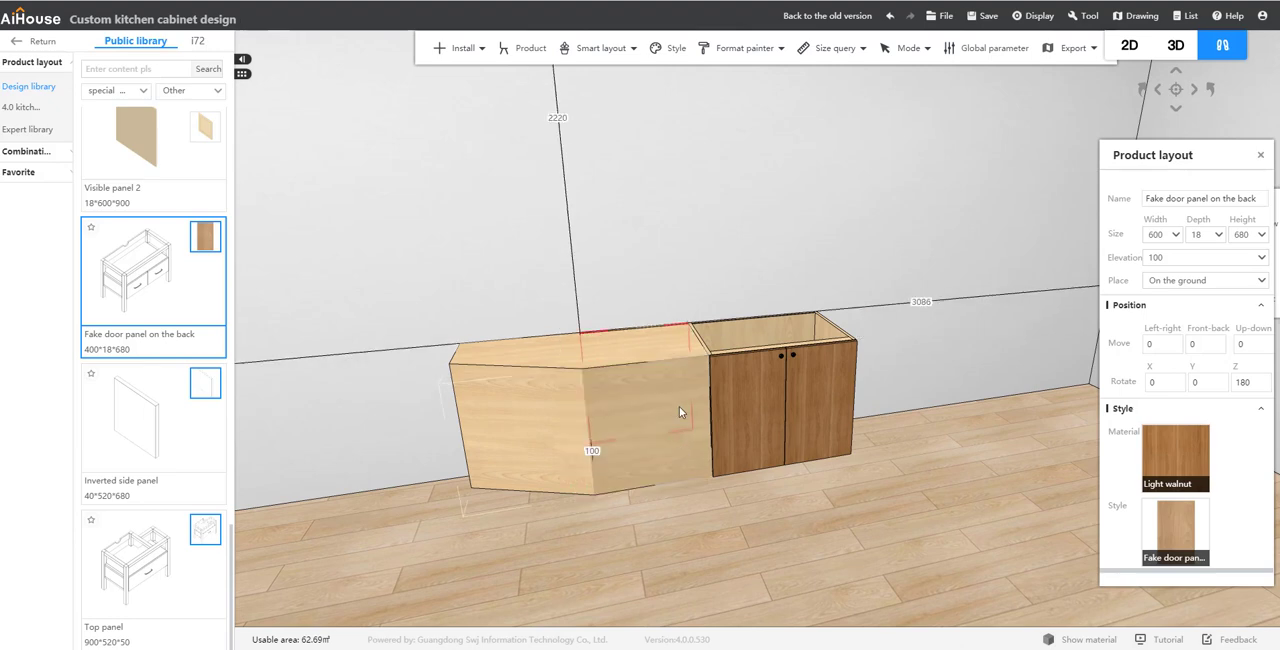
click(667, 414)
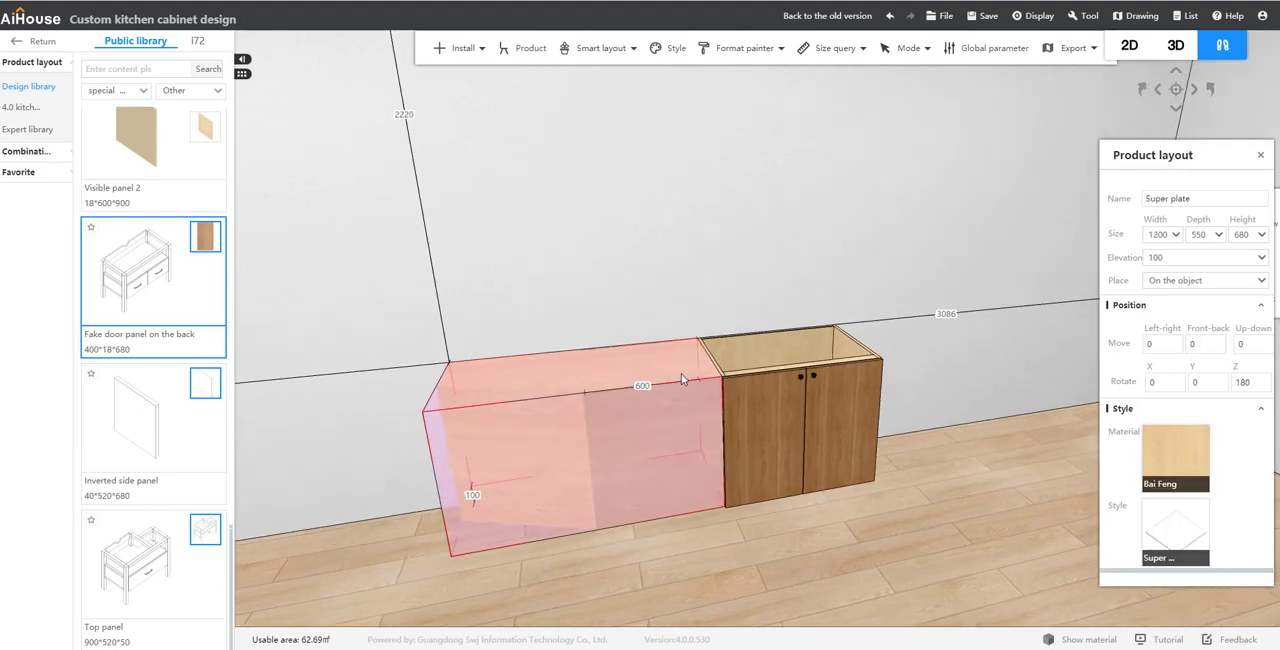
click(686, 441)
key(ctrl+z)
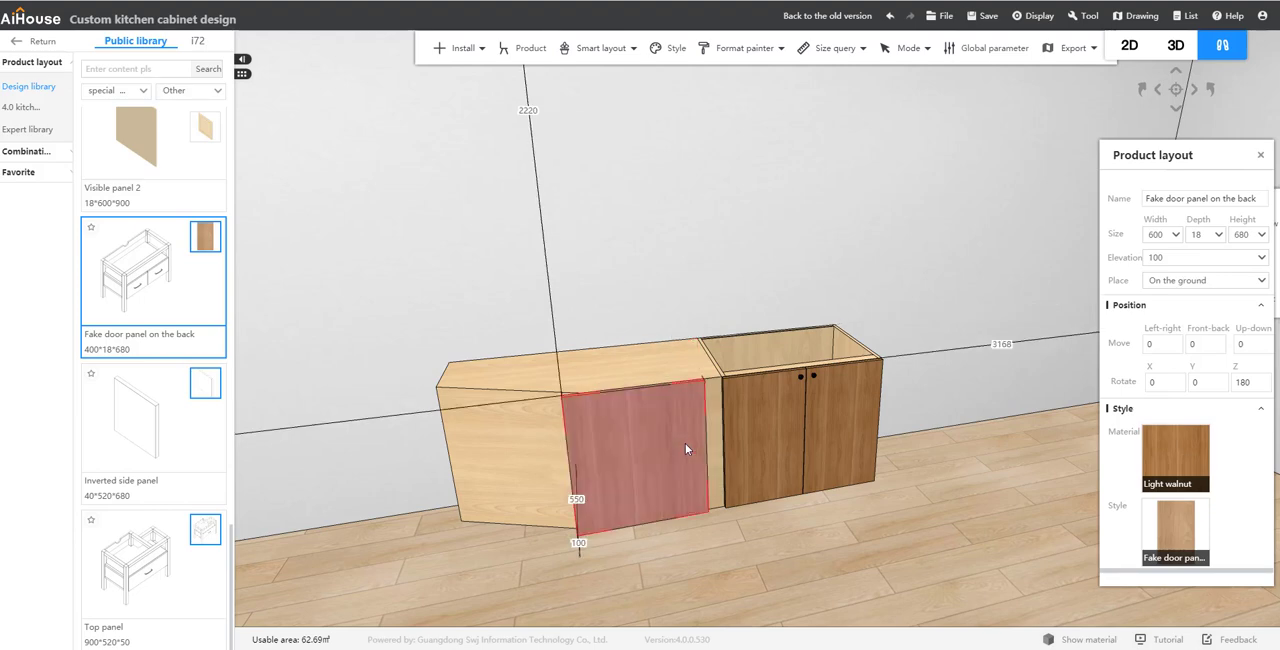
Step: Slide the fake door panel sideways with three-axis movement until it meets the double door cabinet's doors
click(686, 447)
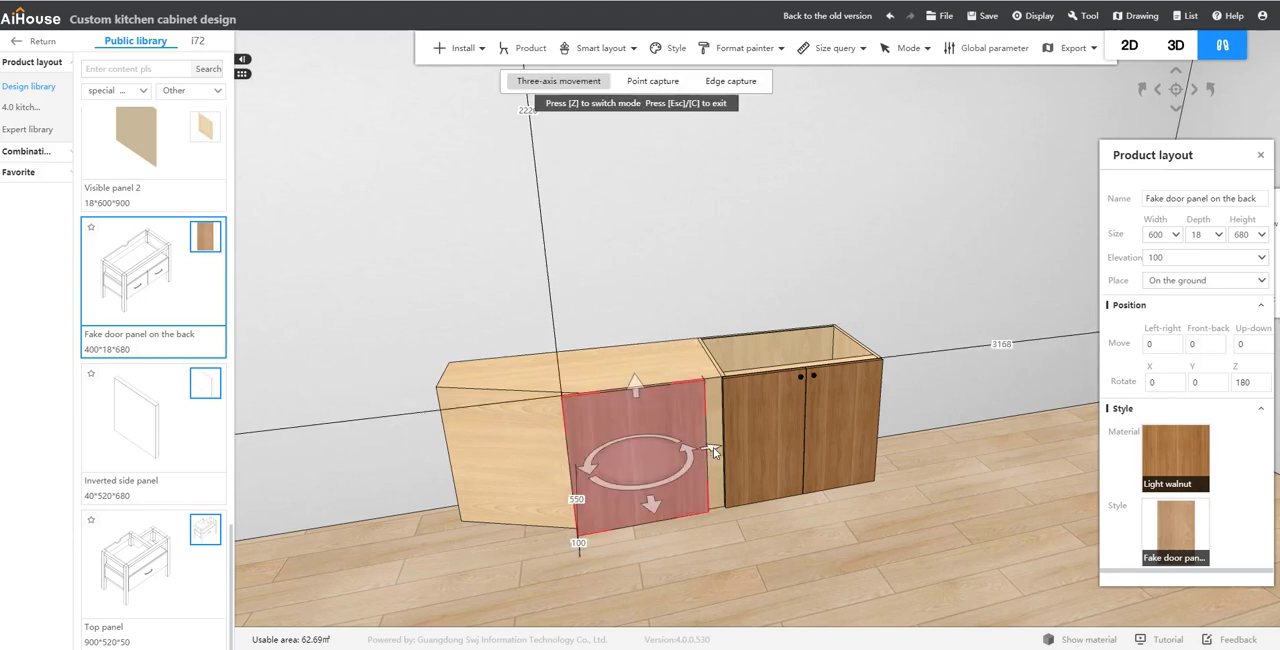
drag(713, 447, 728, 445)
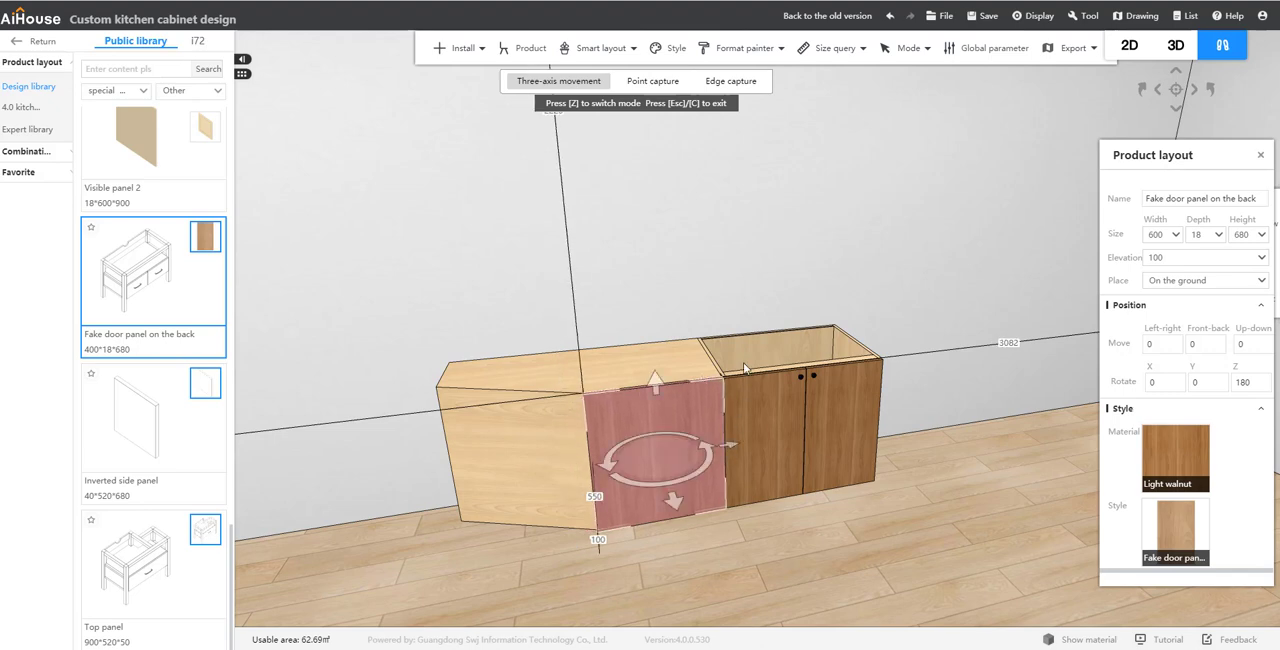
click(544, 290)
Step: Place a second "Fake door panel on the back" from the library against the back wall, beside the angled unit
drag(590, 274, 787, 370)
drag(787, 469, 790, 441)
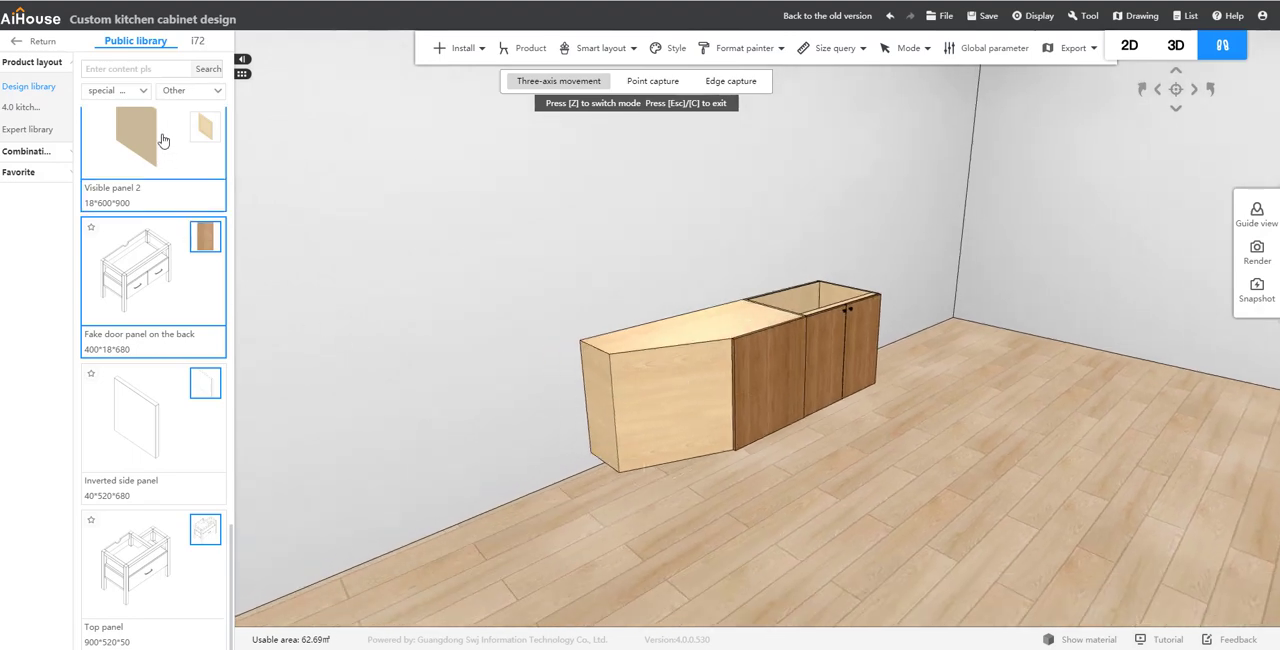
scroll(160, 250, up, 2)
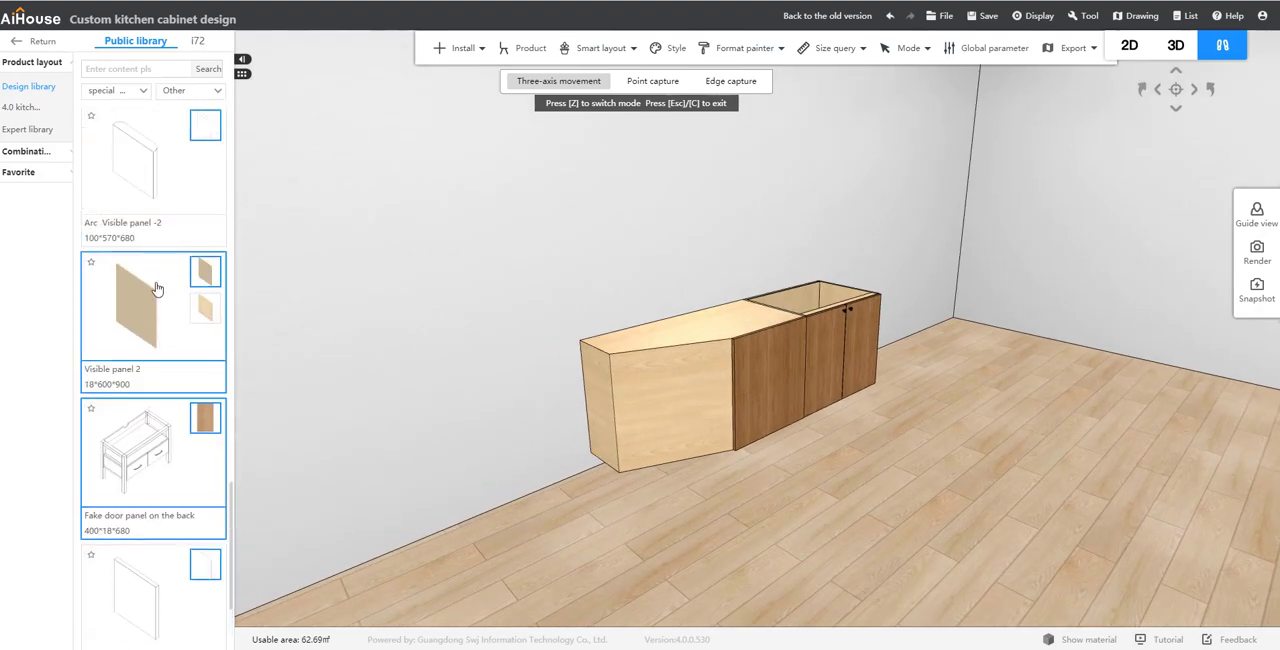
scroll(155, 283, up, 3)
scroll(155, 283, down, 4)
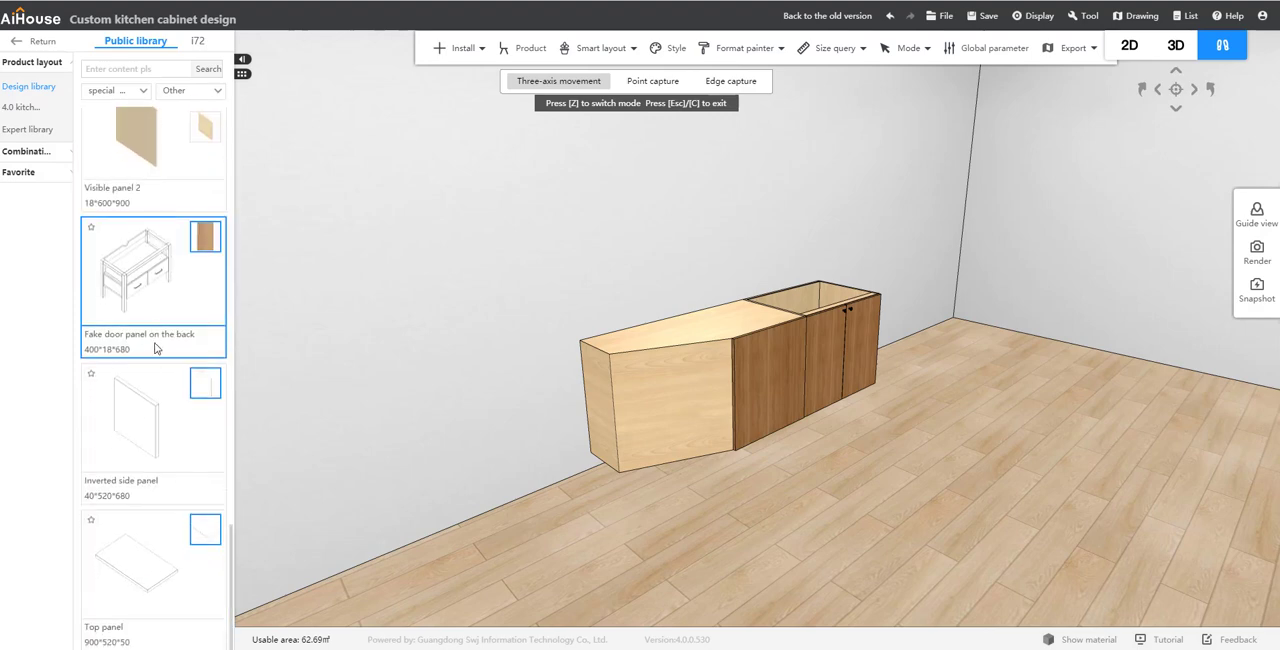
scroll(157, 391, up, 6)
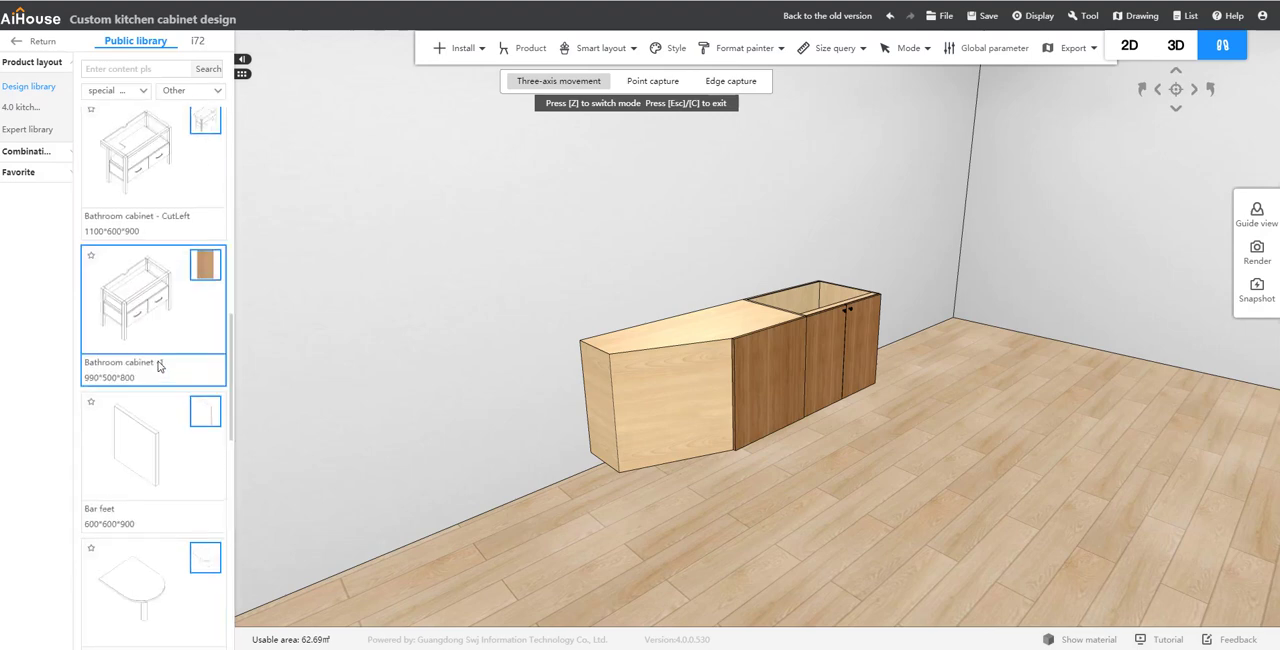
scroll(158, 368, down, 6)
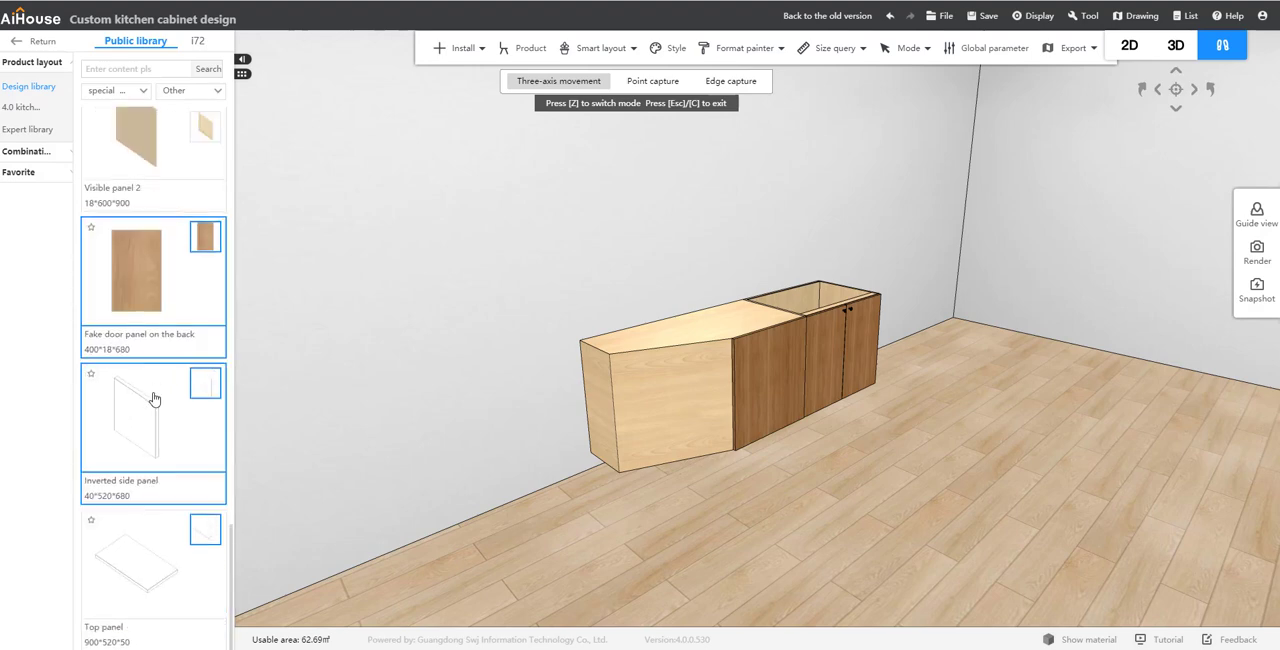
drag(149, 358, 390, 400)
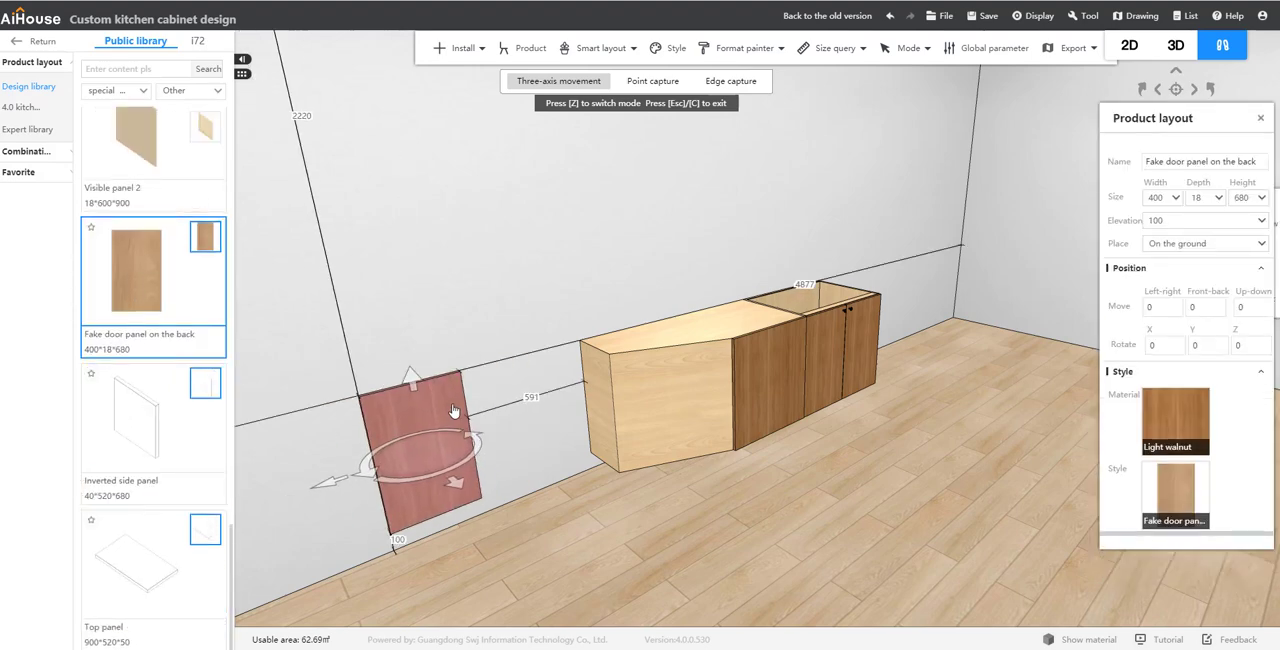
Step: Set the second fake door panel's width to 650
click(1156, 198)
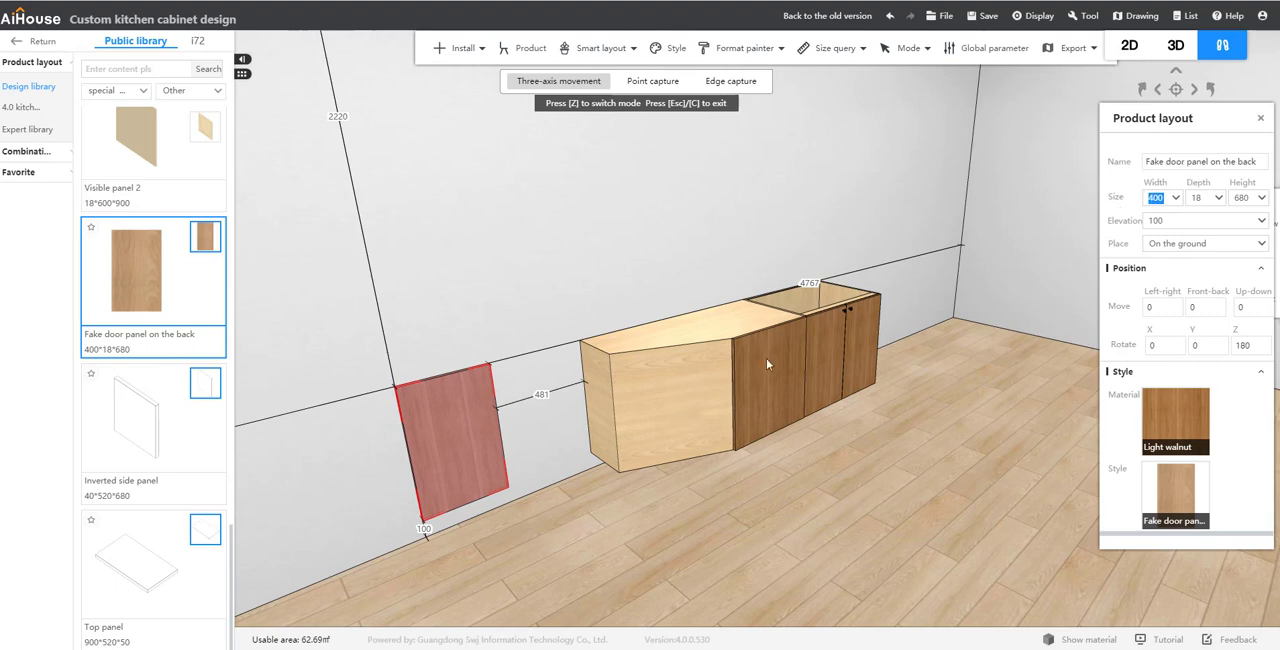
text(650)
key(Return)
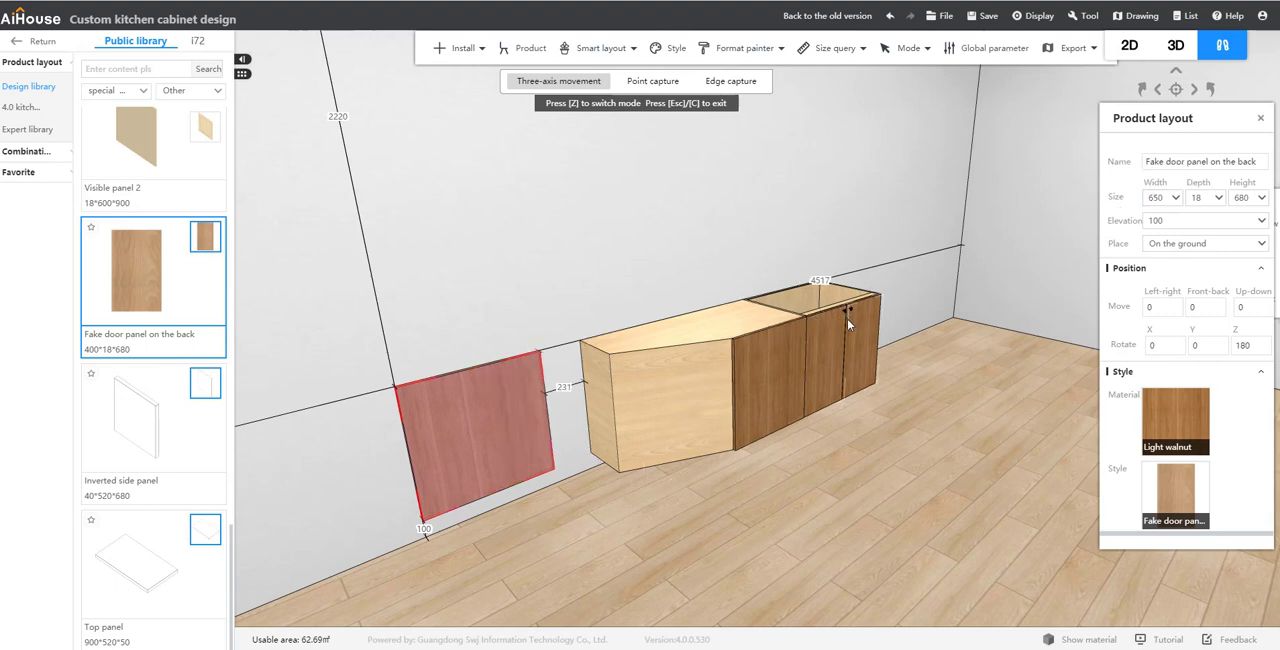
Step: Move the 650 wide panel about 434 out from the back wall and slide it sideways to the unit's angled front
click(516, 421)
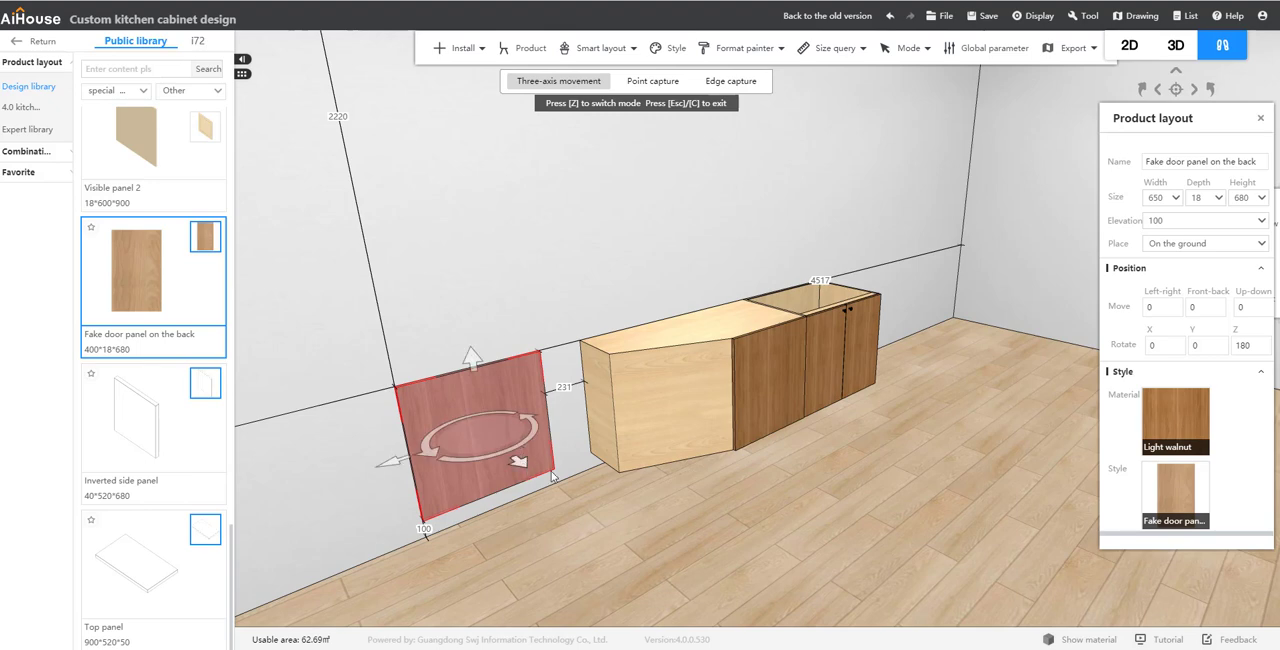
drag(551, 471, 598, 490)
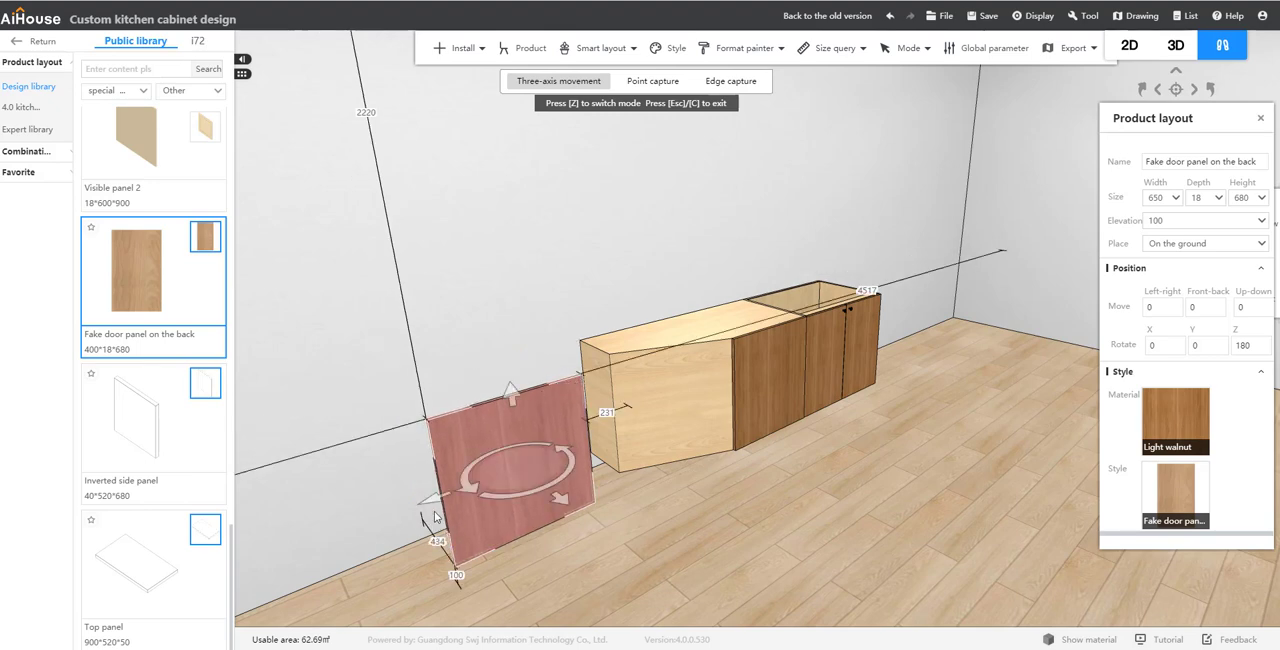
right_drag(437, 506, 728, 485)
drag(752, 462, 850, 402)
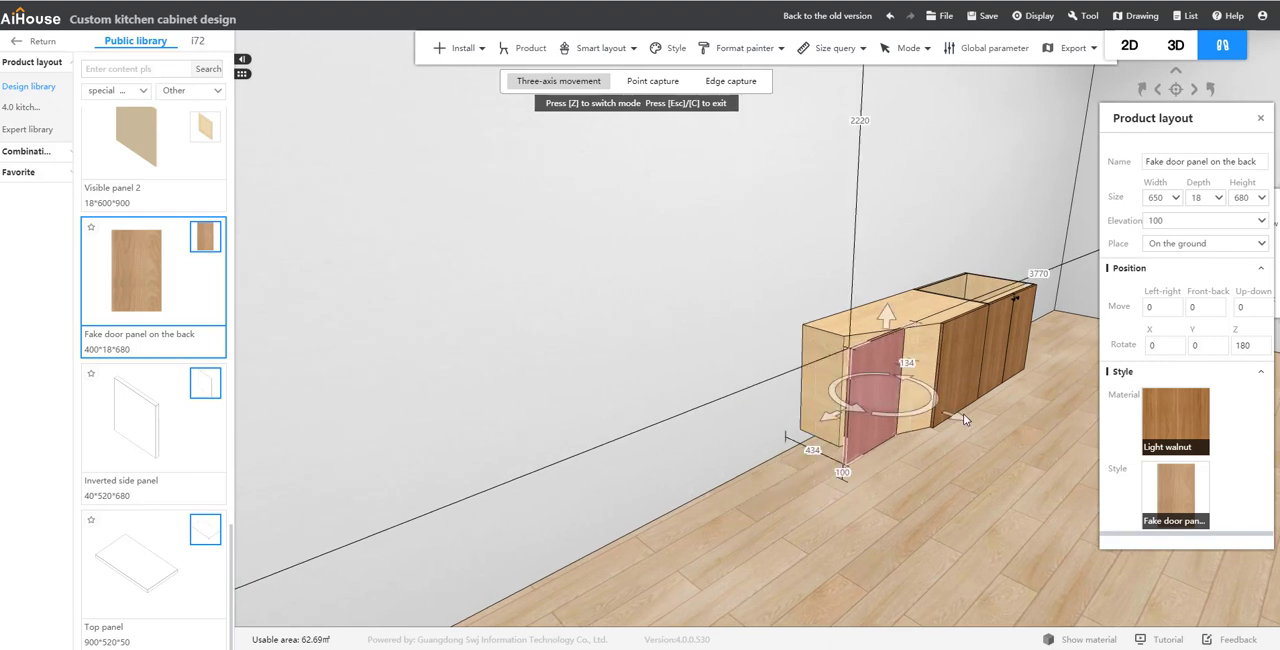
Step: Rotate the 650 wide panel to 156 degrees about Z and fit it flush over the unit's angled front face
right_drag(962, 420, 940, 477)
drag(932, 480, 806, 454)
drag(897, 440, 947, 472)
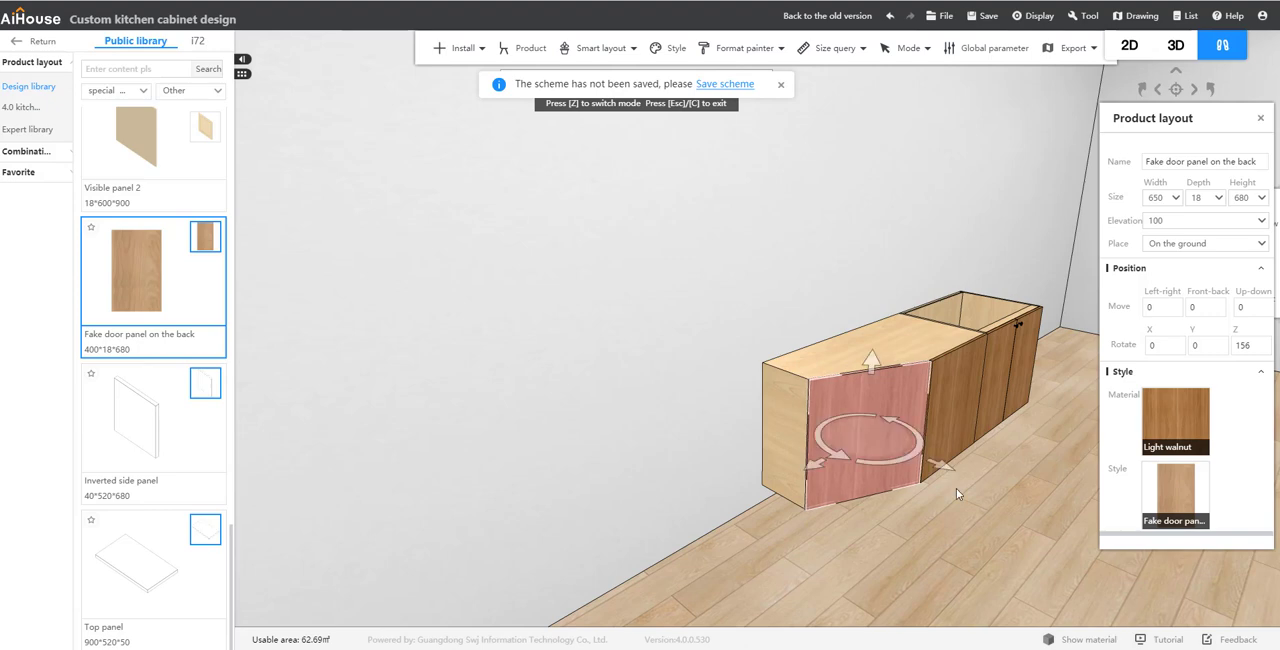
click(964, 517)
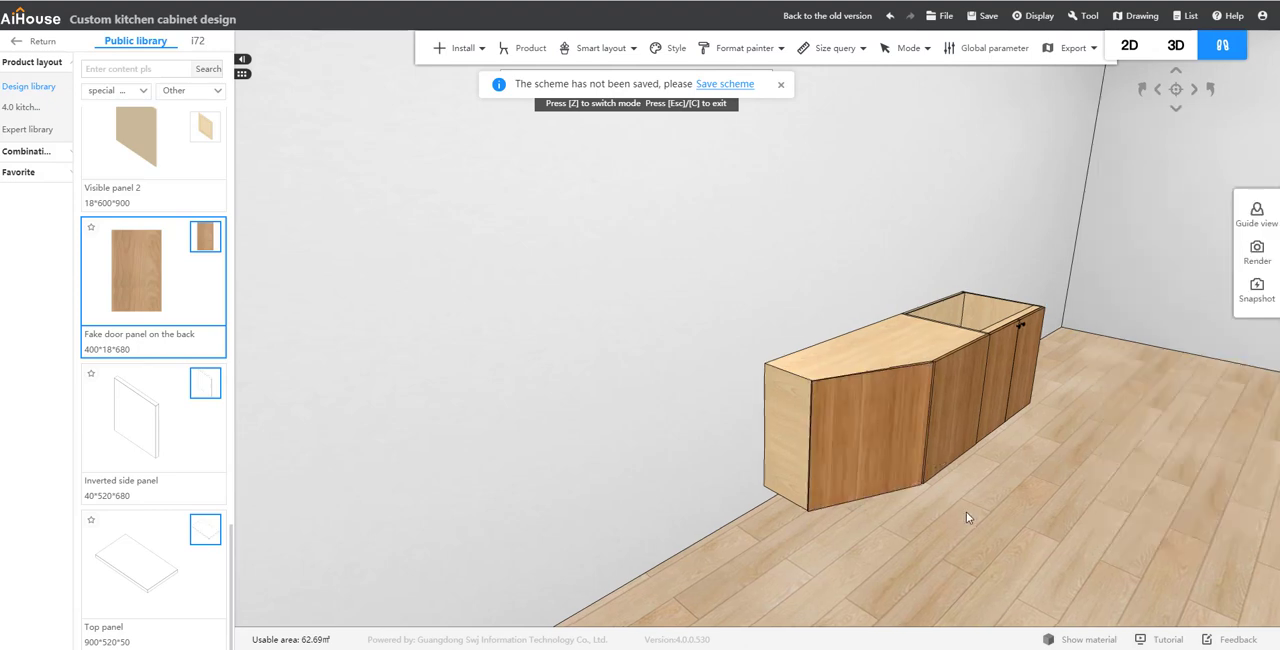
drag(966, 512, 930, 449)
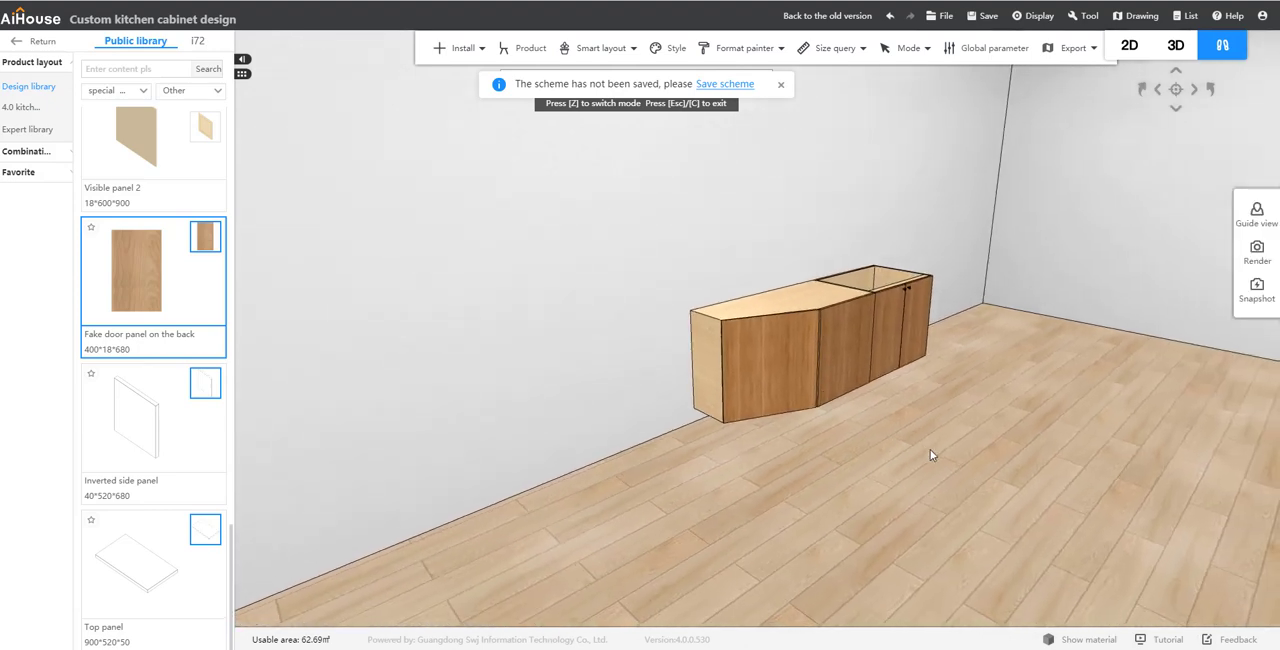